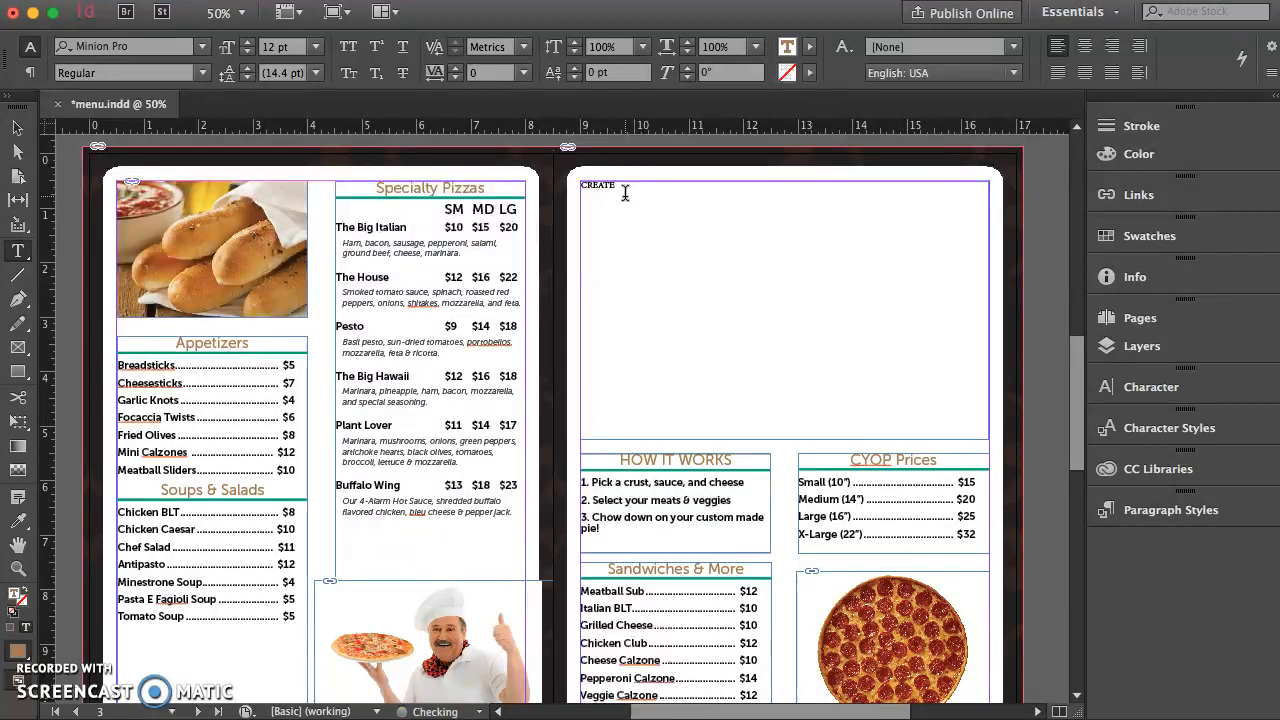
Complete the heading text as CREATE YOUR OWN PIZZA and apply the Menu heading paragraph style to it.
{"action": "type", "text": "PIZZA"}
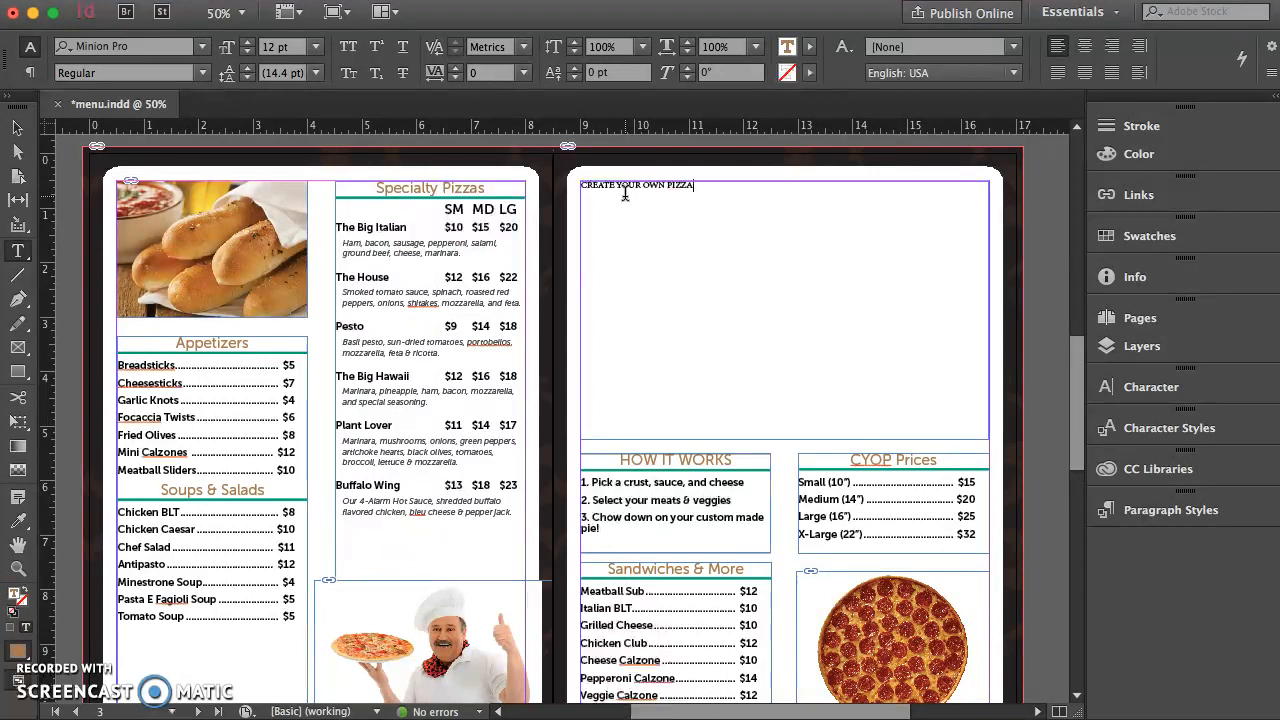
{"action": "left_click_drag", "start_coordinate": [710, 200], "coordinate": [715, 173]}
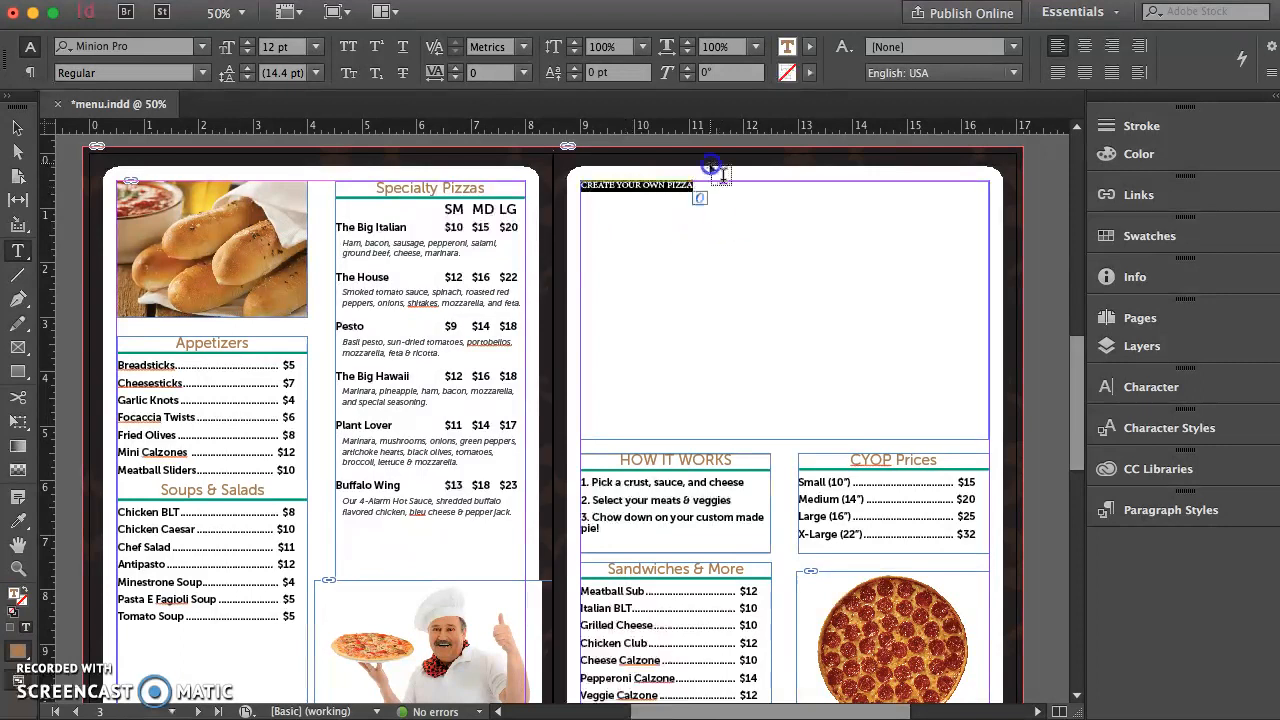
{"action": "left_click", "coordinate": [1167, 514]}
{"action": "left_click", "coordinate": [955, 295]}
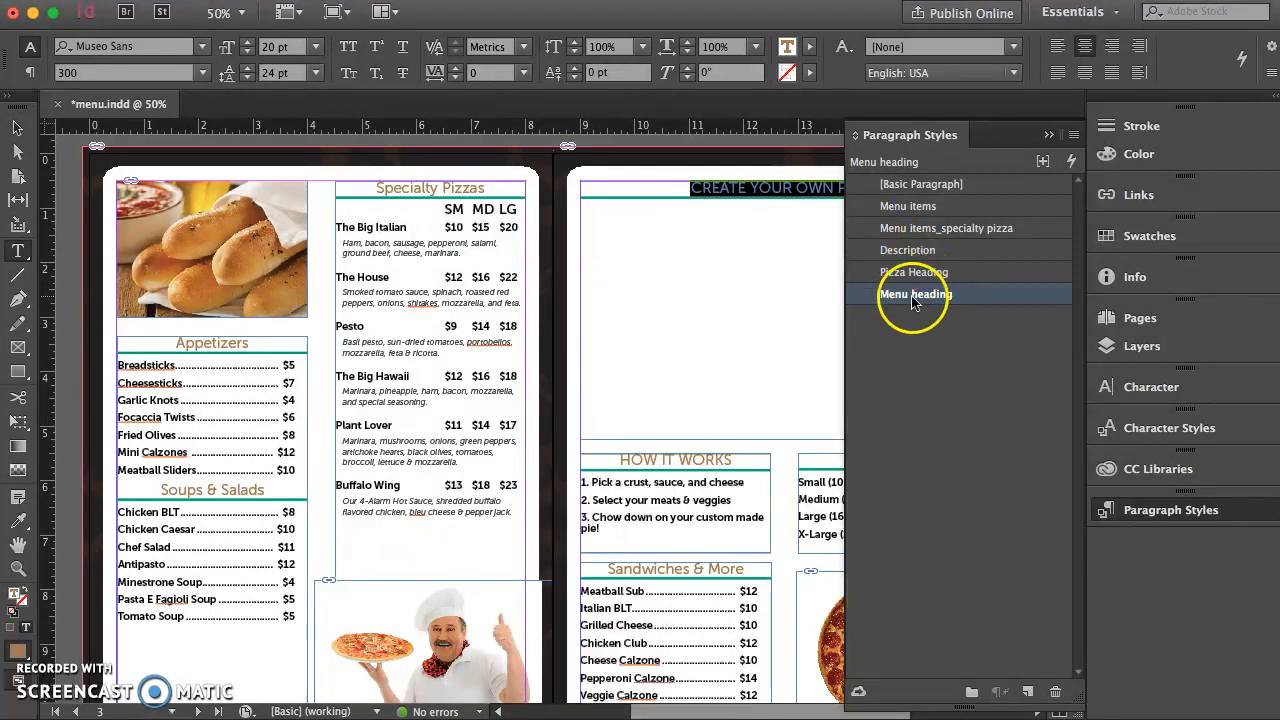
{"action": "left_click", "coordinate": [1049, 135]}
Insert a table with 15 body rows, 5 columns and 1 header row below the CREATE YOUR OWN PIZZA heading.
{"action": "left_click", "coordinate": [932, 184]}
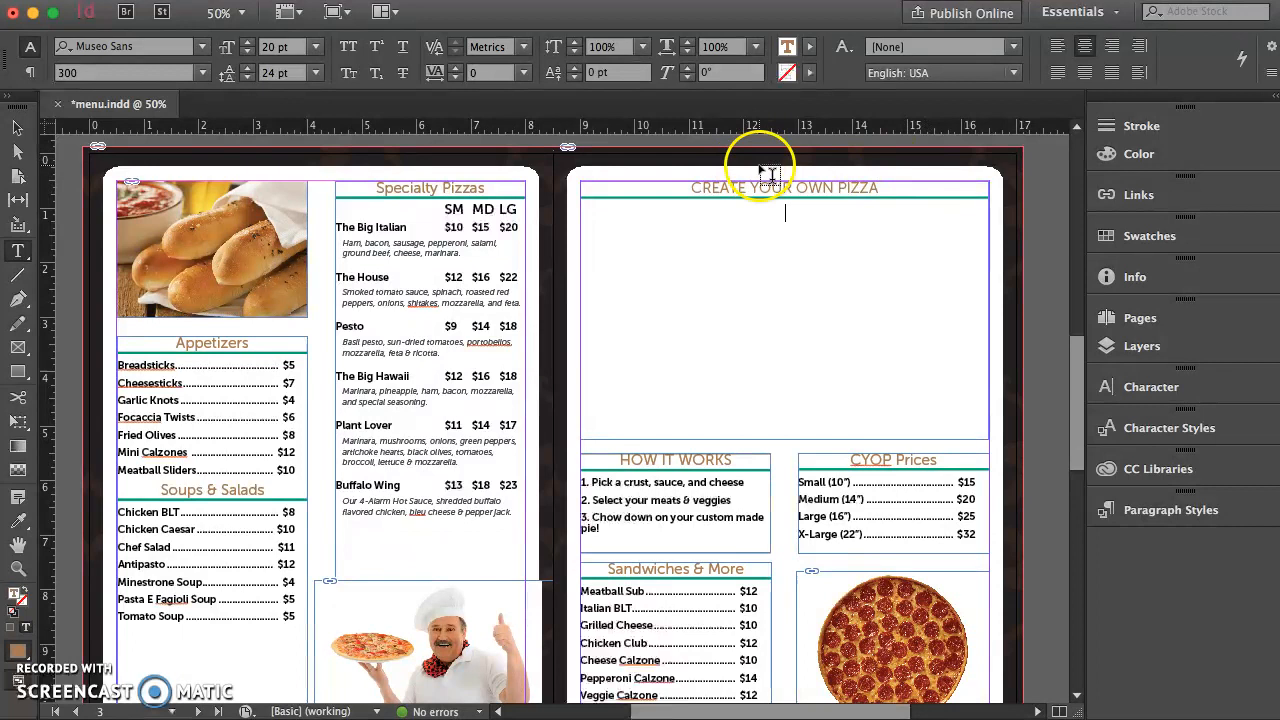
{"action": "left_click", "coordinate": [422, 0]}
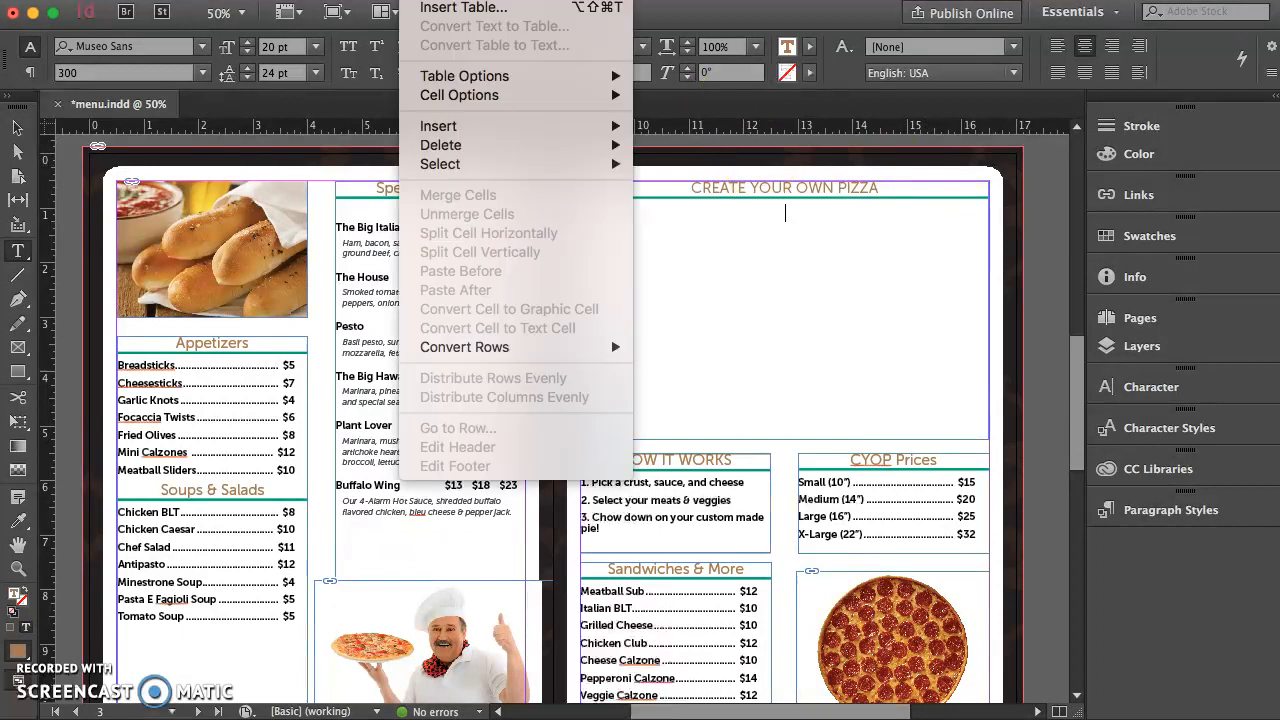
{"action": "left_click", "coordinate": [428, 10]}
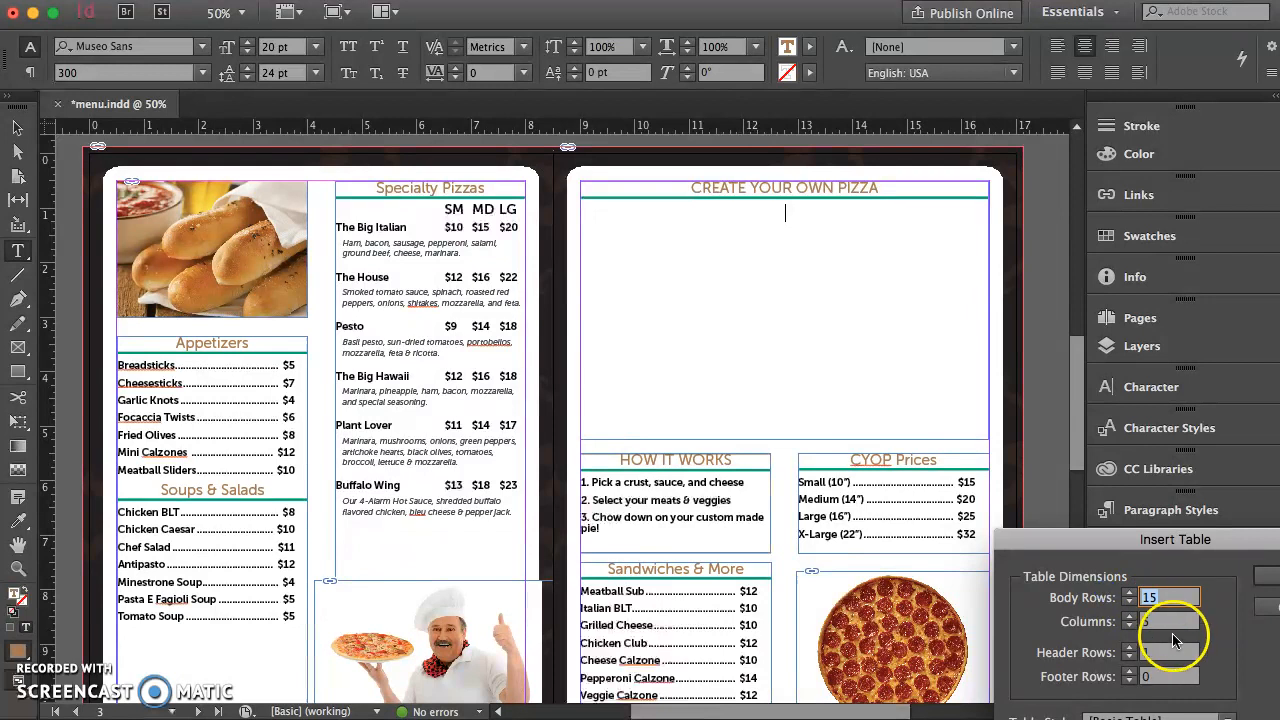
{"action": "left_click_drag", "start_coordinate": [1178, 541], "coordinate": [895, 462]}
{"action": "left_click", "coordinate": [865, 588]}
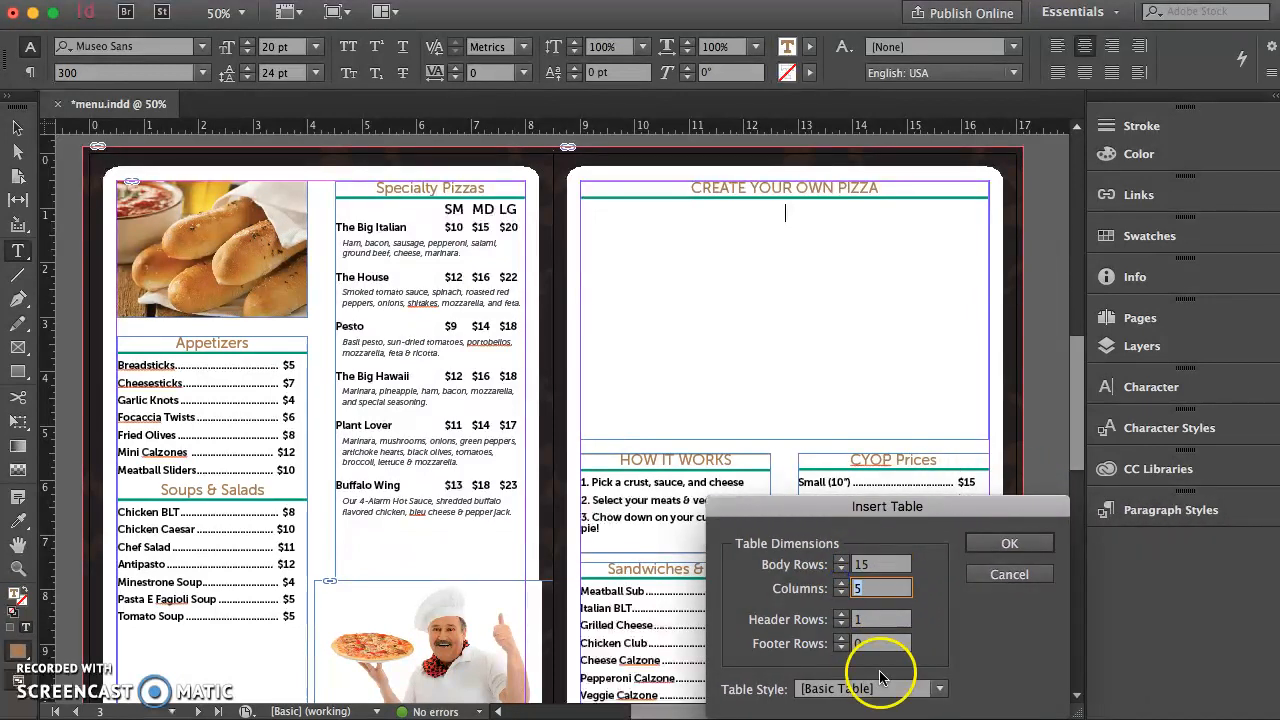
{"action": "left_click", "coordinate": [830, 619]}
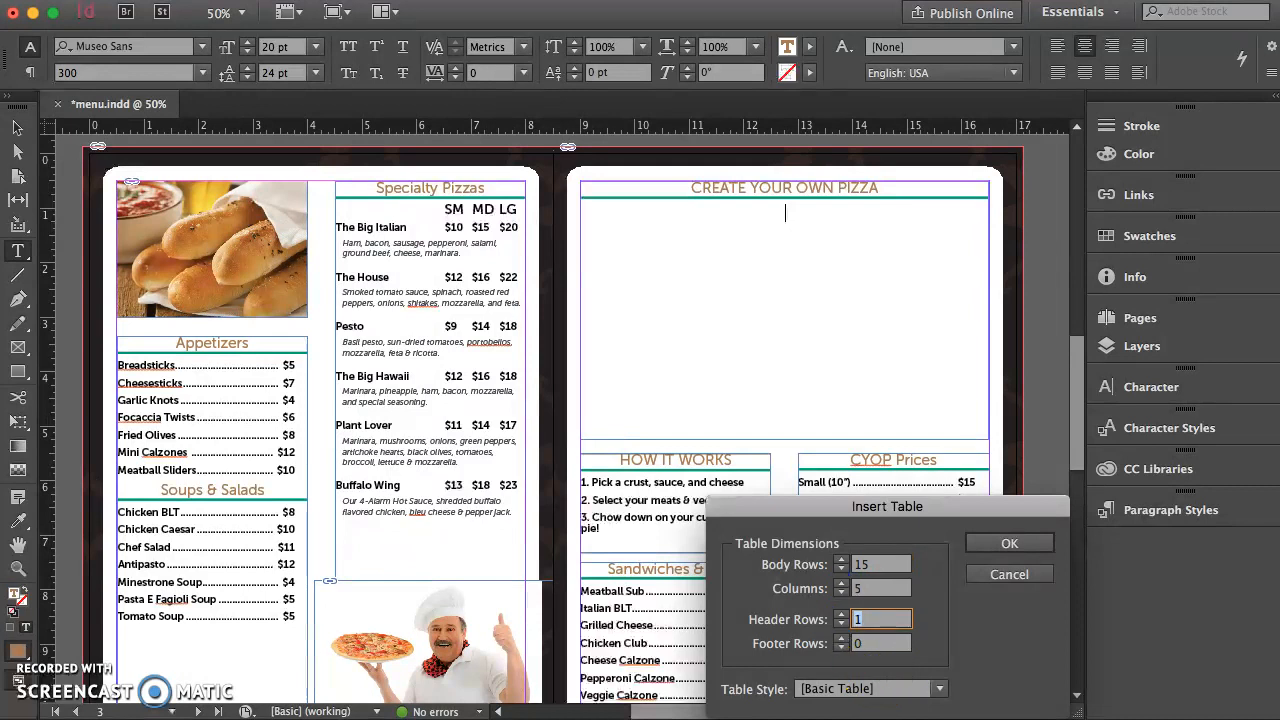
{"action": "left_click", "coordinate": [1010, 544]}
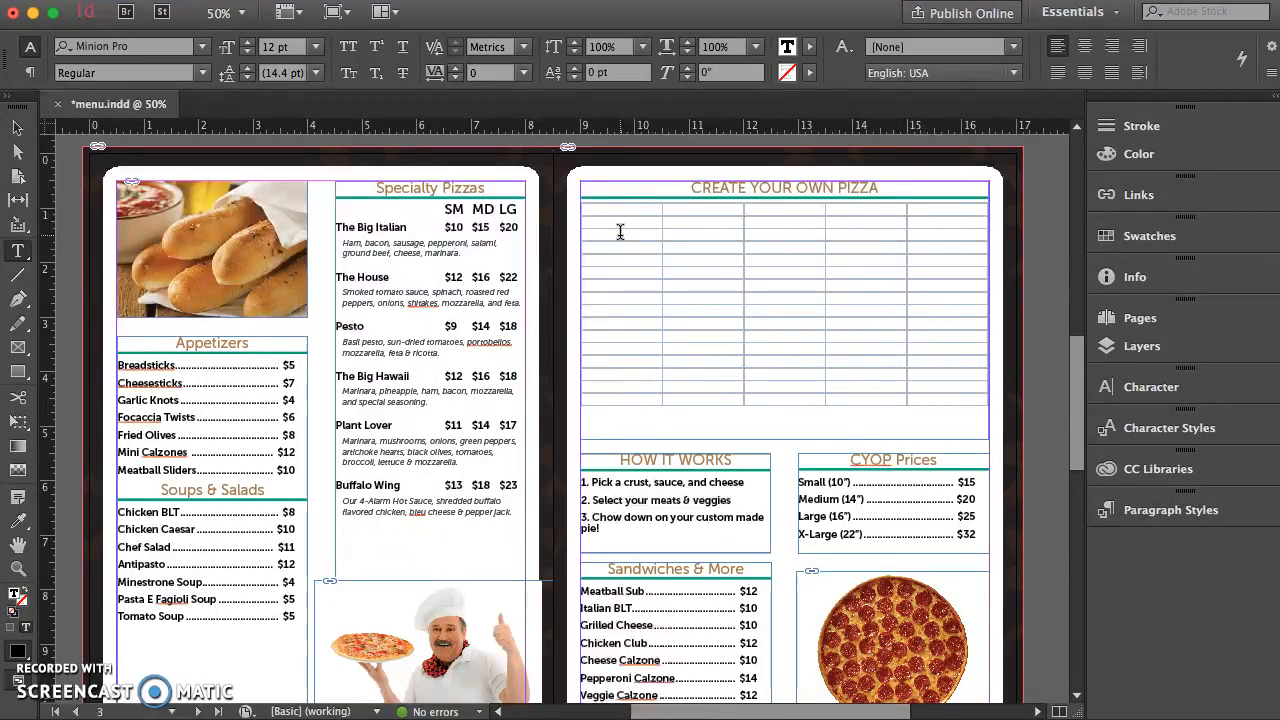
Fill in the table's header row with CRUSTS, SAUCES, CHEESES, MEATS and VEGGIES.
{"action": "type", "text": "c"}
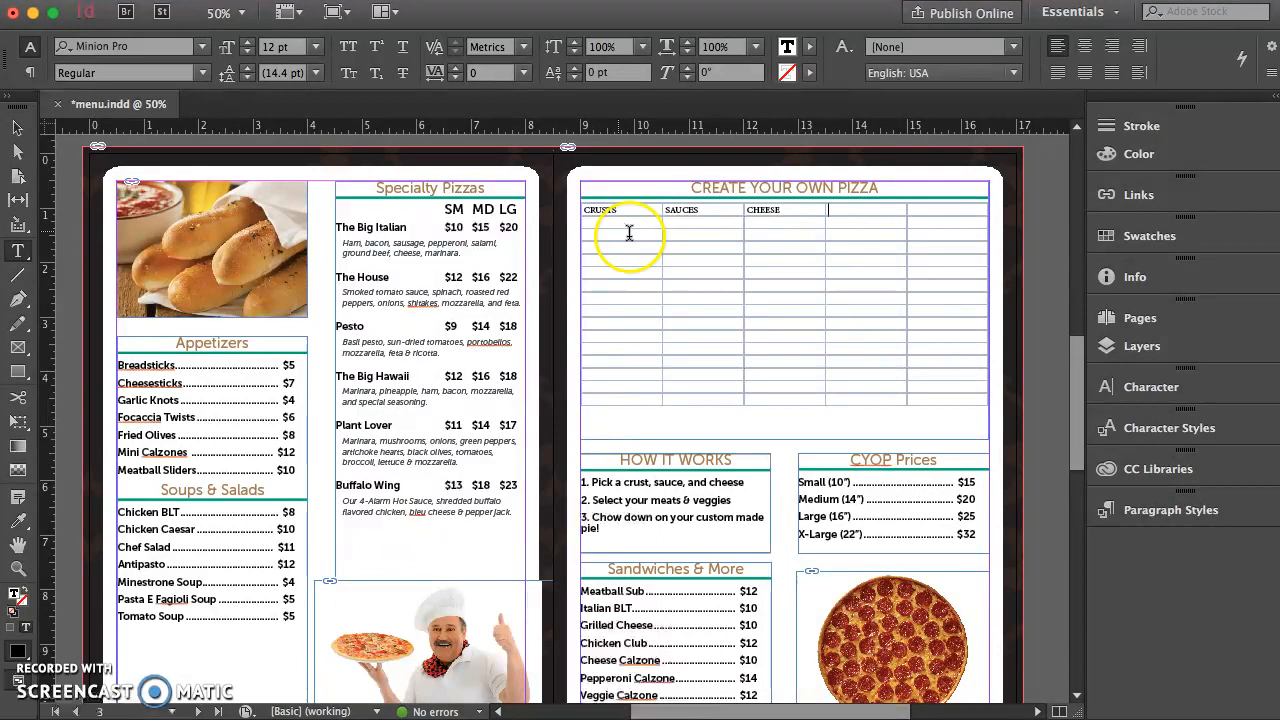
{"action": "left_click", "coordinate": [786, 210]}
{"action": "type", "text": "S"}
{"action": "left_click", "coordinate": [842, 211]}
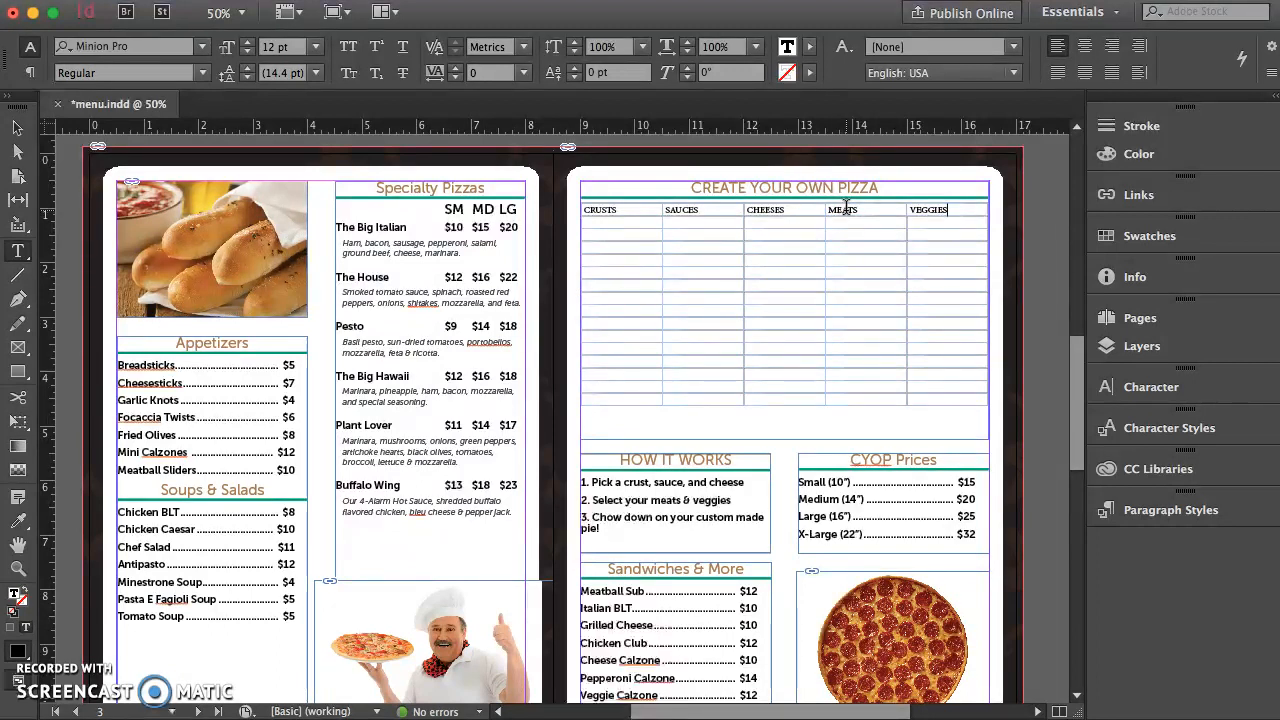
Centre the text of the table's header row and fill its cells with the brown heading colour.
{"action": "left_click_drag", "start_coordinate": [968, 207], "coordinate": [592, 212]}
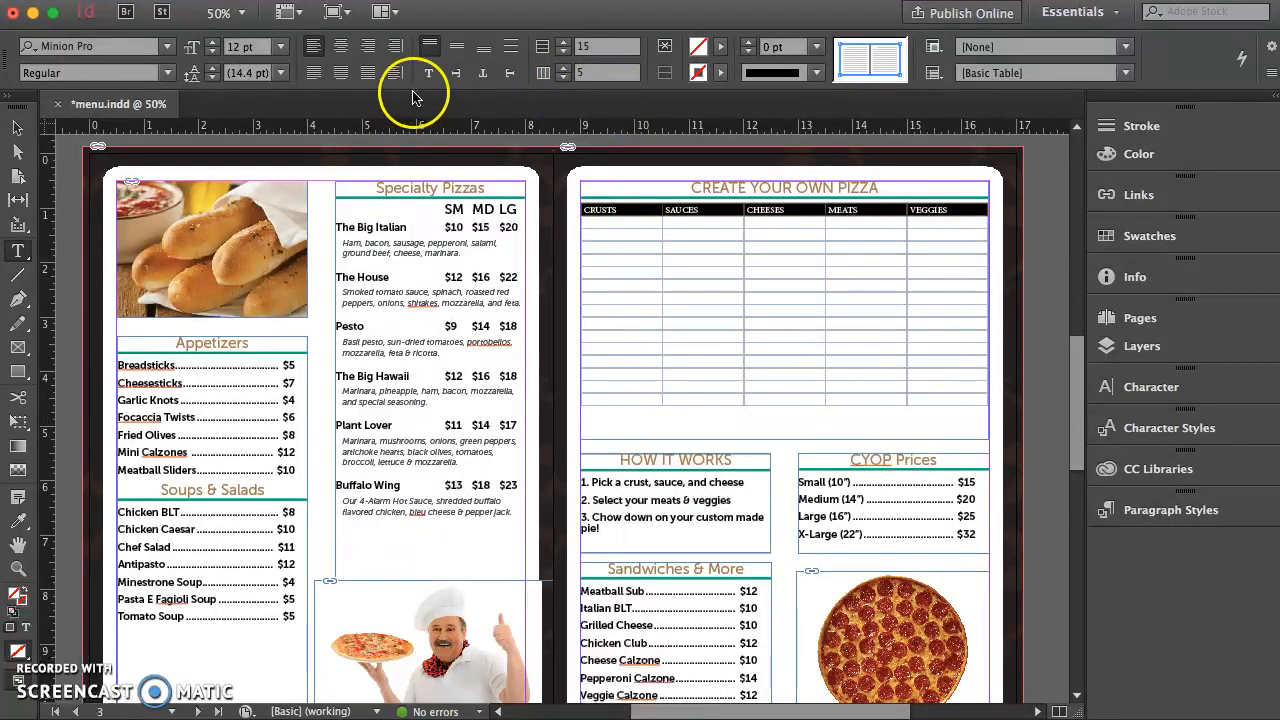
{"action": "left_click", "coordinate": [341, 47]}
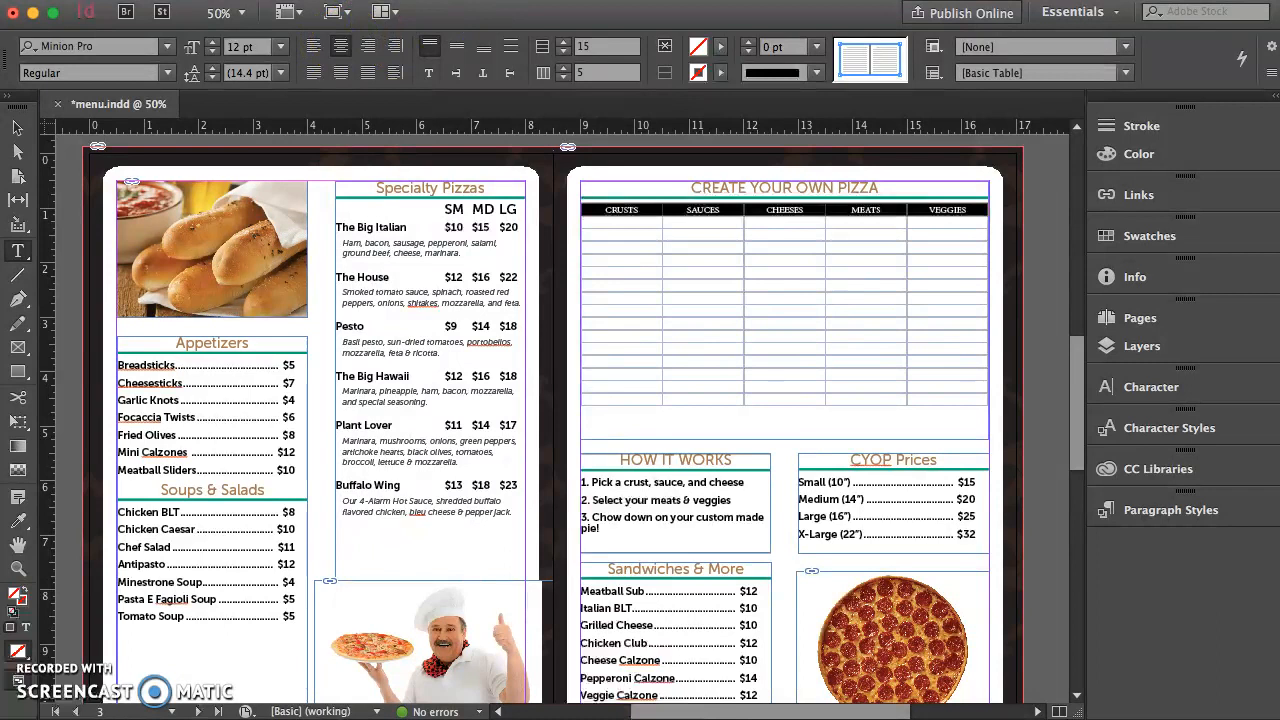
{"action": "left_click", "coordinate": [525, 1]}
{"action": "mouse_move", "coordinate": [420, 1]}
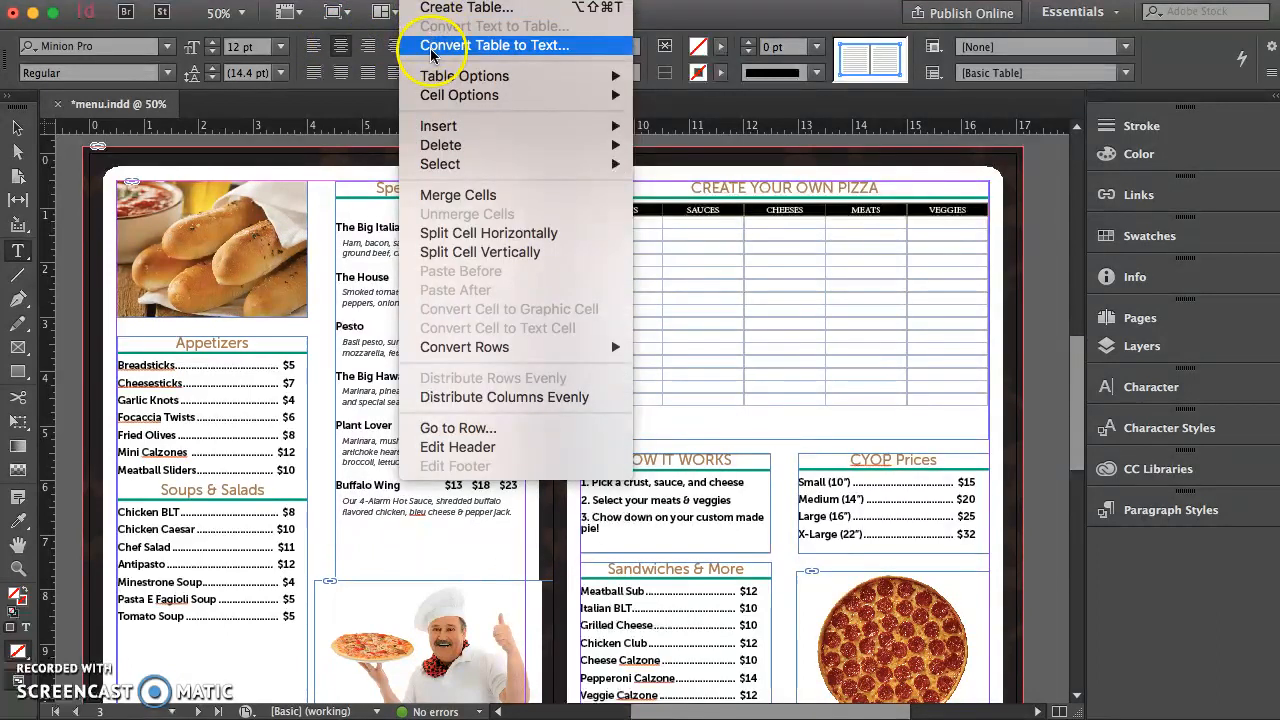
{"action": "mouse_move", "coordinate": [427, 96]}
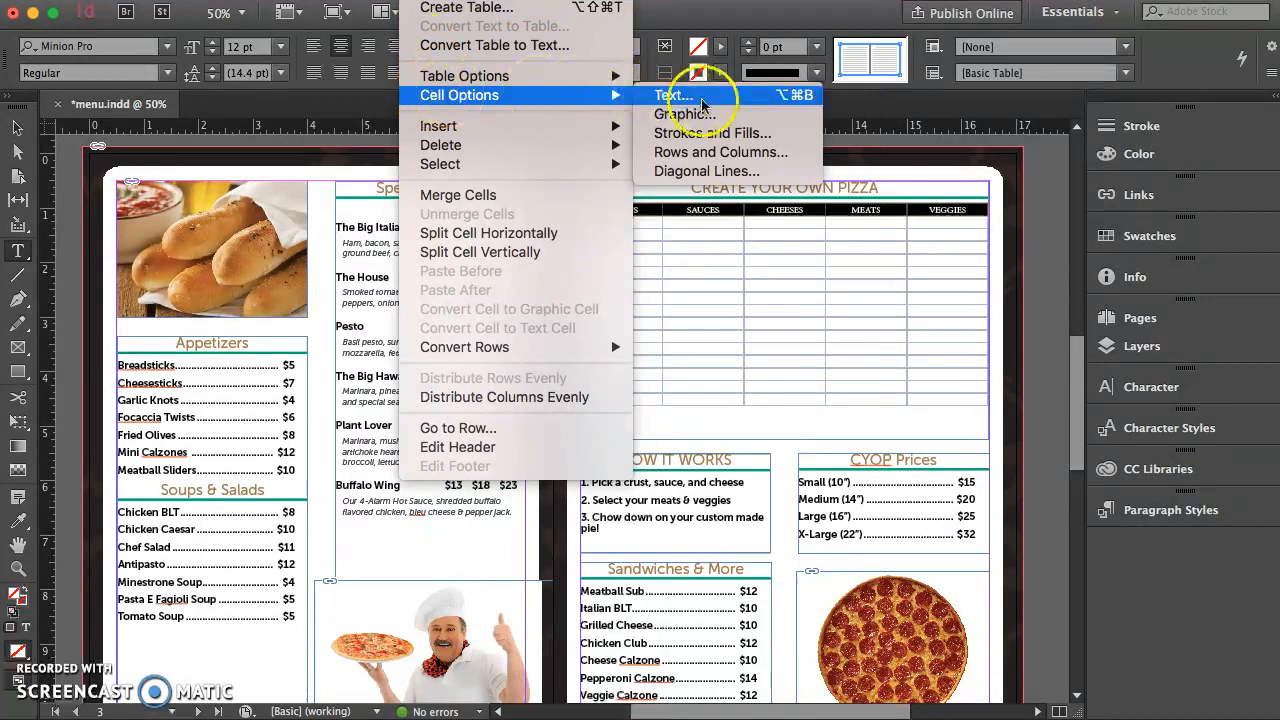
{"action": "left_click", "coordinate": [735, 133]}
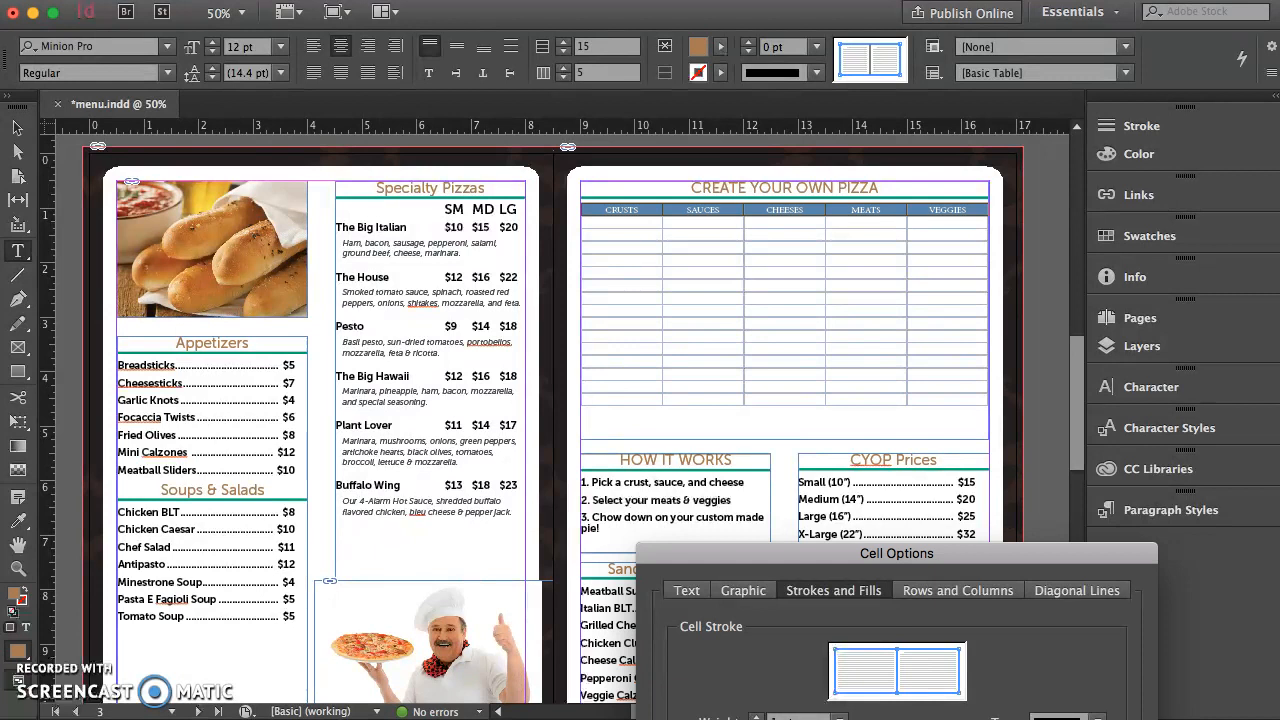
{"action": "key", "text": "Return"}
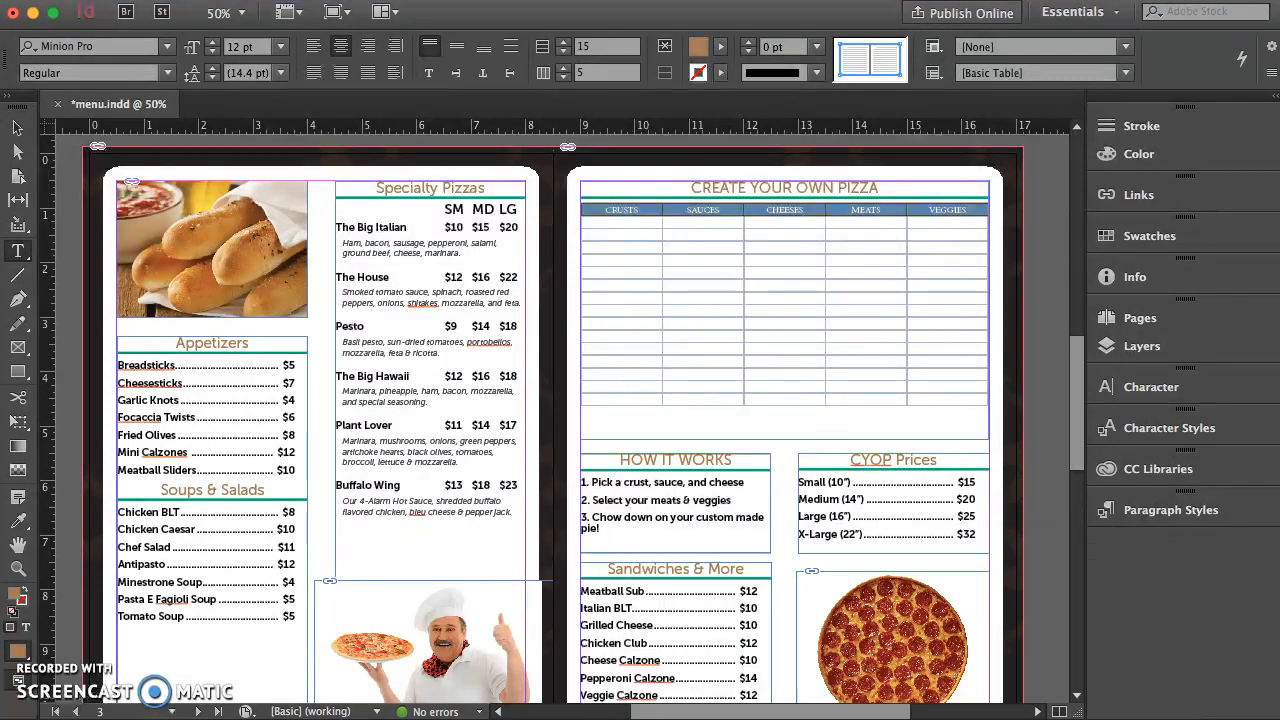
{"action": "left_click", "coordinate": [865, 225]}
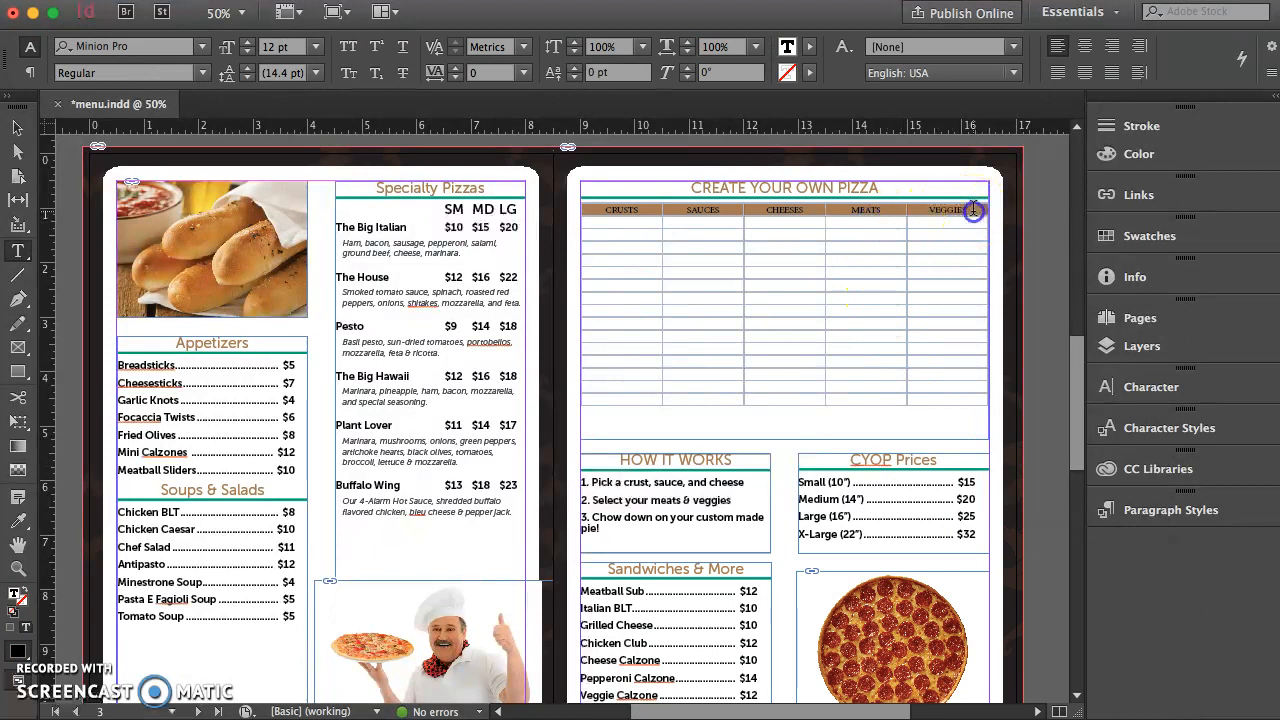
Set the text colour of all five header row cells to [Paper].
{"action": "left_click_drag", "start_coordinate": [971, 209], "coordinate": [753, 219]}
{"action": "left_click_drag", "start_coordinate": [627, 229], "coordinate": [586, 242]}
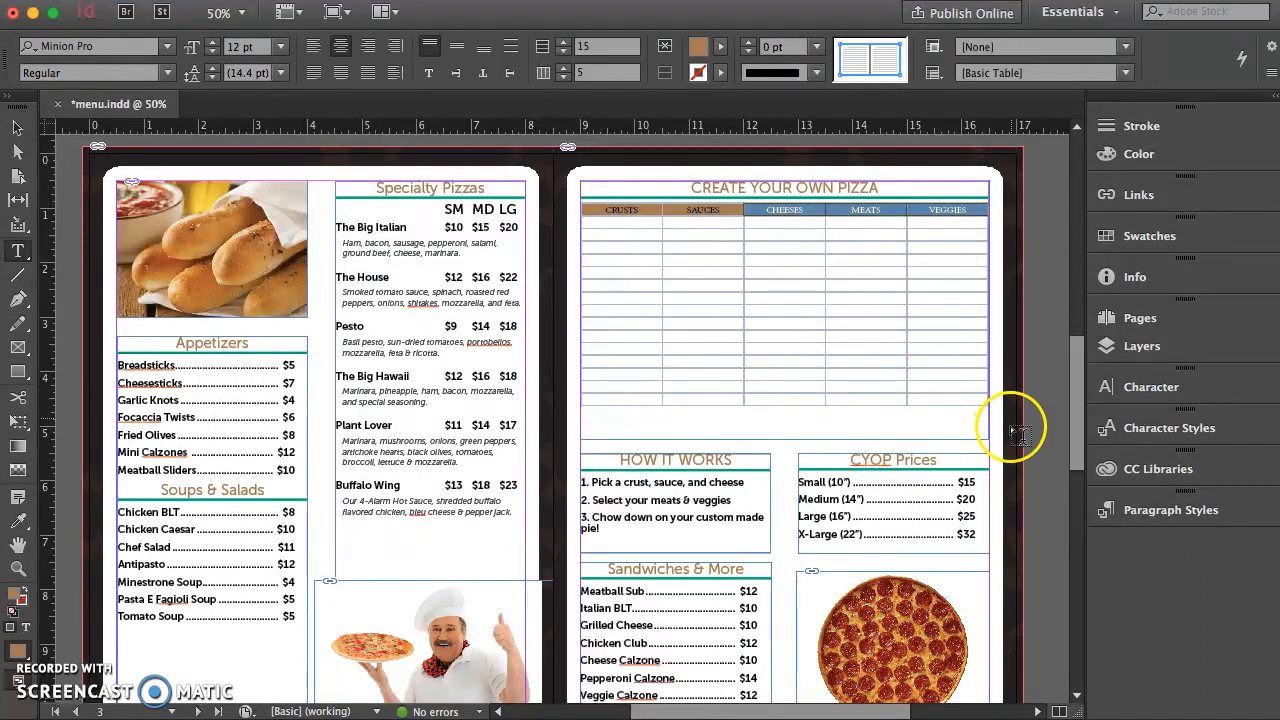
{"action": "left_click_drag", "start_coordinate": [969, 217], "coordinate": [615, 209]}
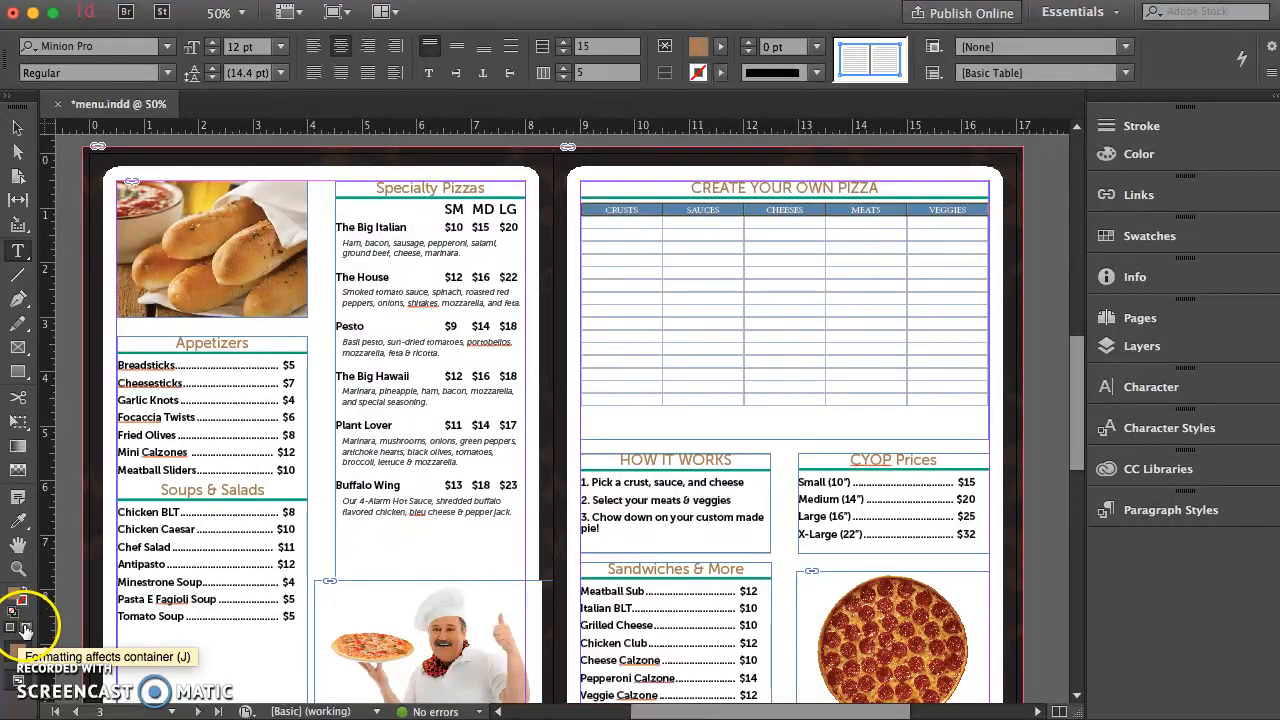
{"action": "left_click", "coordinate": [27, 627]}
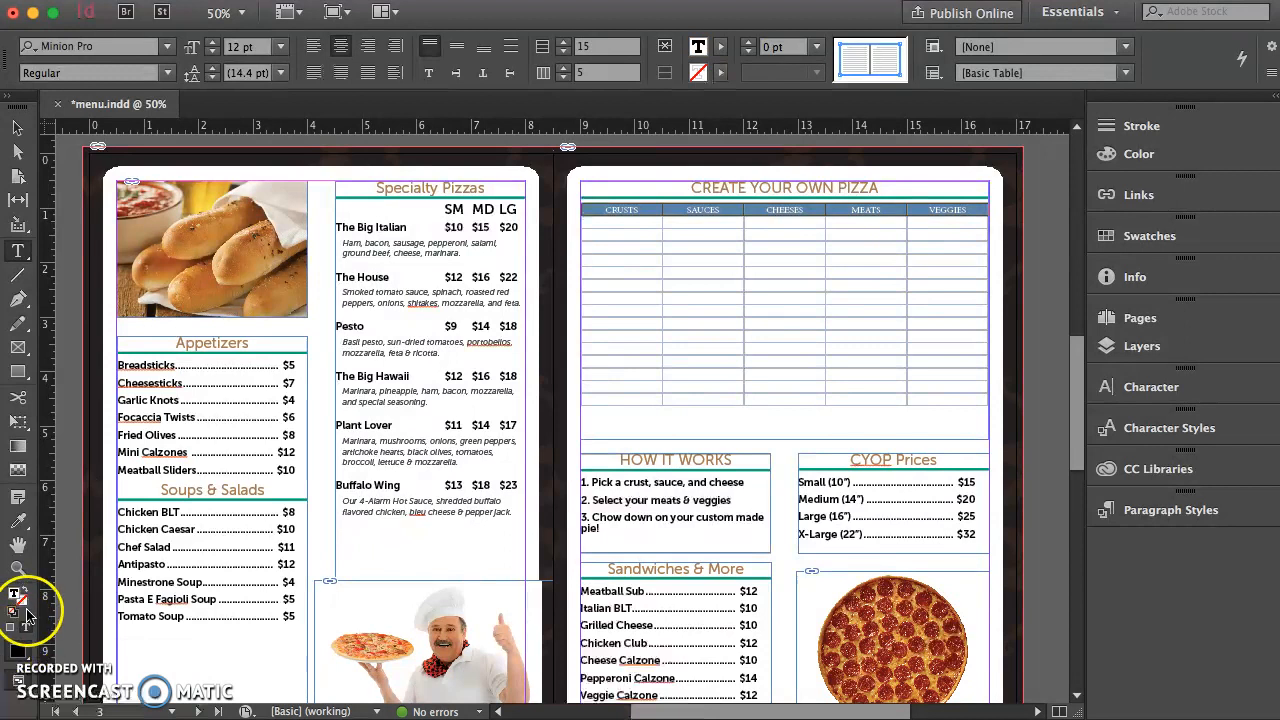
{"action": "left_click", "coordinate": [721, 50]}
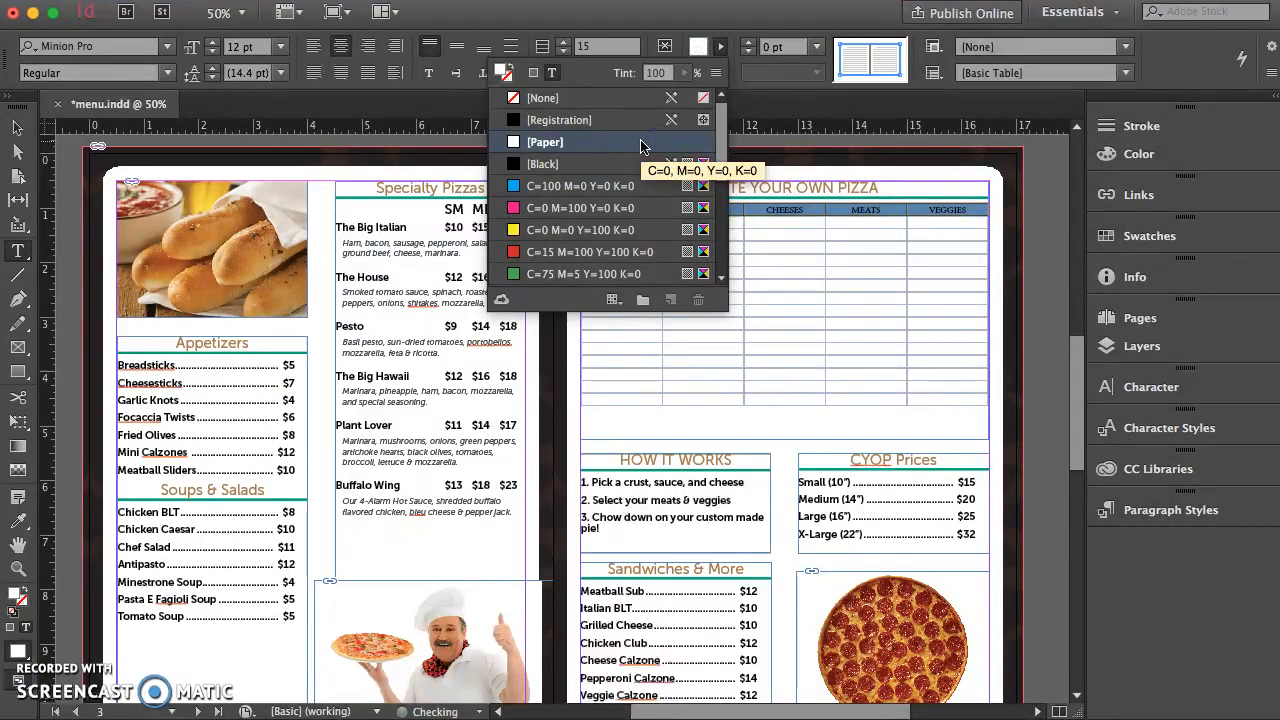
{"action": "left_click", "coordinate": [803, 205]}
{"action": "left_click", "coordinate": [626, 218]}
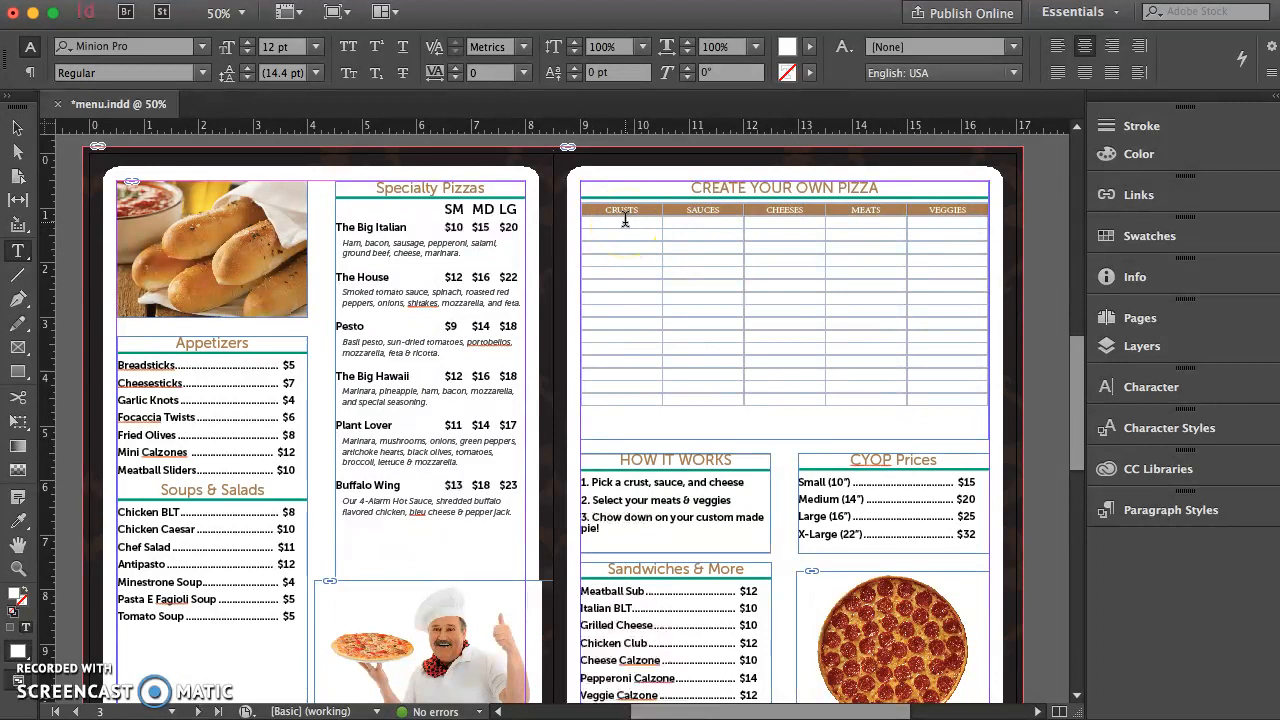
Copy the crust names Thick through Flatbread from cyop_ingredients.rtf and paste them into the table's CRUSTS column.
{"action": "left_click", "coordinate": [629, 246]}
{"action": "key", "text": "super+Tab"}
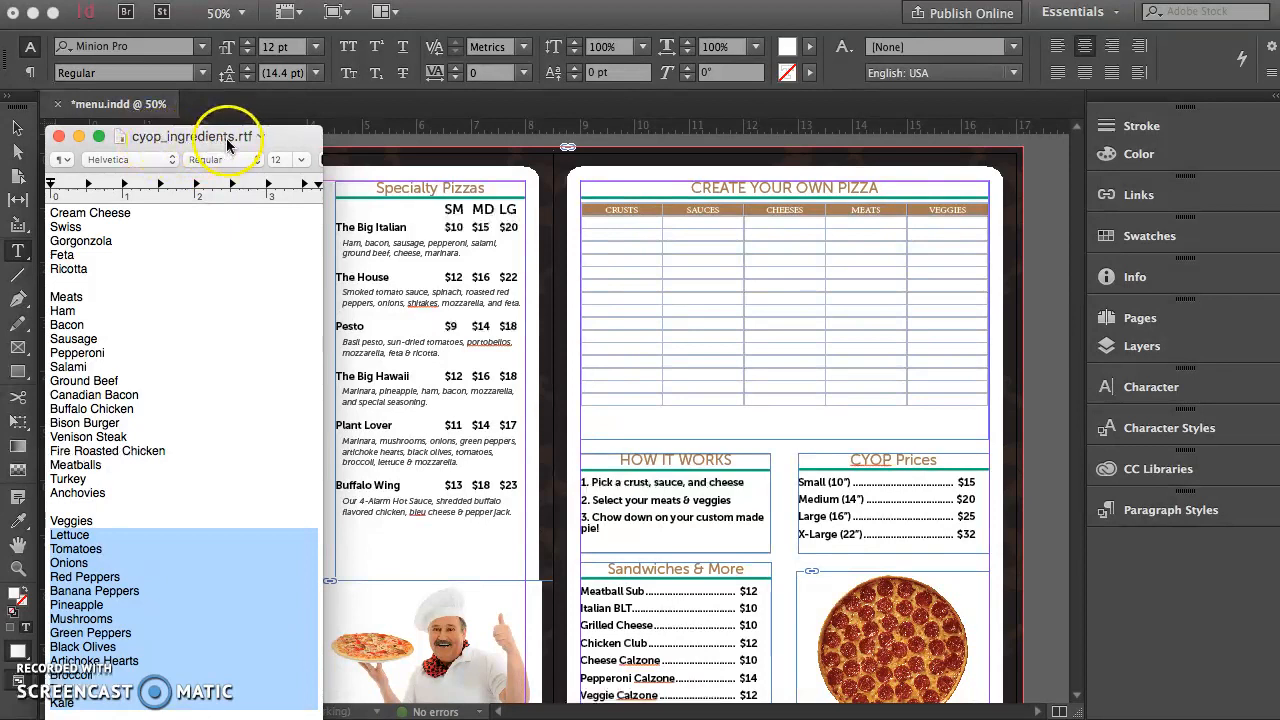
{"action": "scroll", "coordinate": [114, 285], "scroll_direction": "up", "scroll_amount": 10}
{"action": "left_click_drag", "start_coordinate": [114, 297], "coordinate": [42, 226]}
{"action": "key", "text": "super+c"}
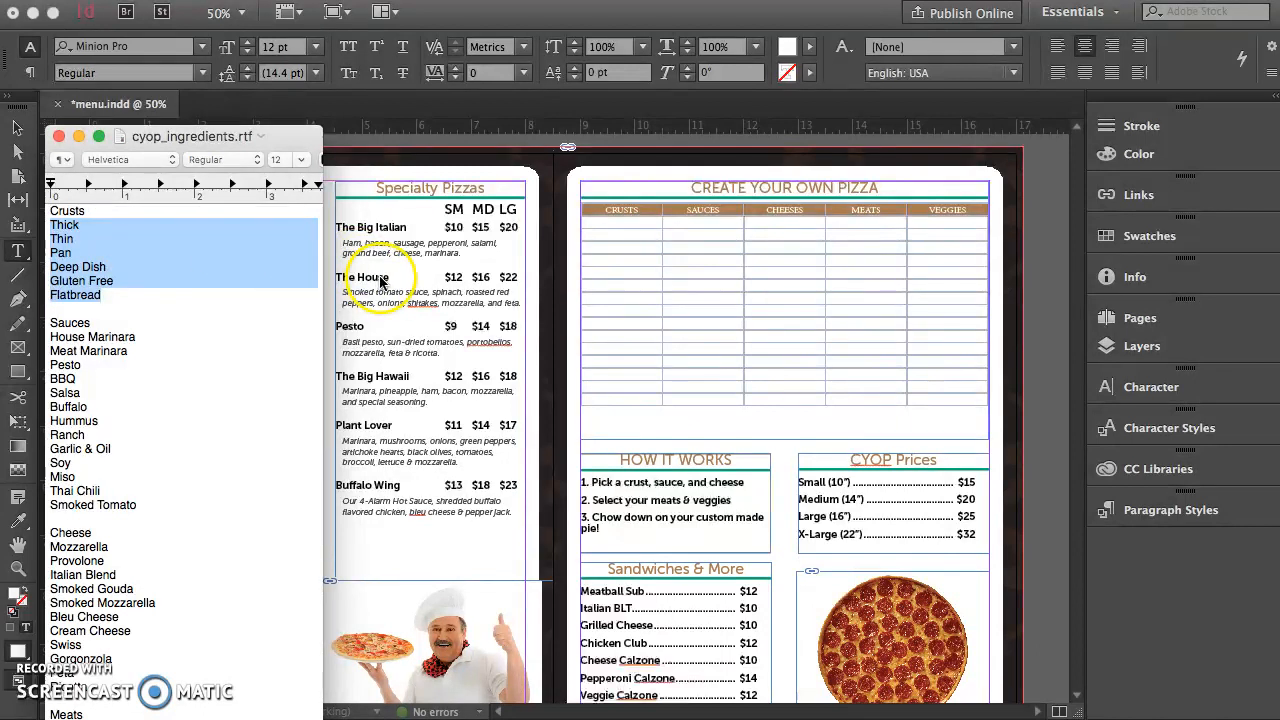
{"action": "left_click", "coordinate": [617, 245]}
{"action": "left_click_drag", "start_coordinate": [620, 221], "coordinate": [647, 398]}
{"action": "scroll", "coordinate": [647, 398], "scroll_direction": "down", "scroll_amount": 1}
{"action": "key", "text": "super+v"}
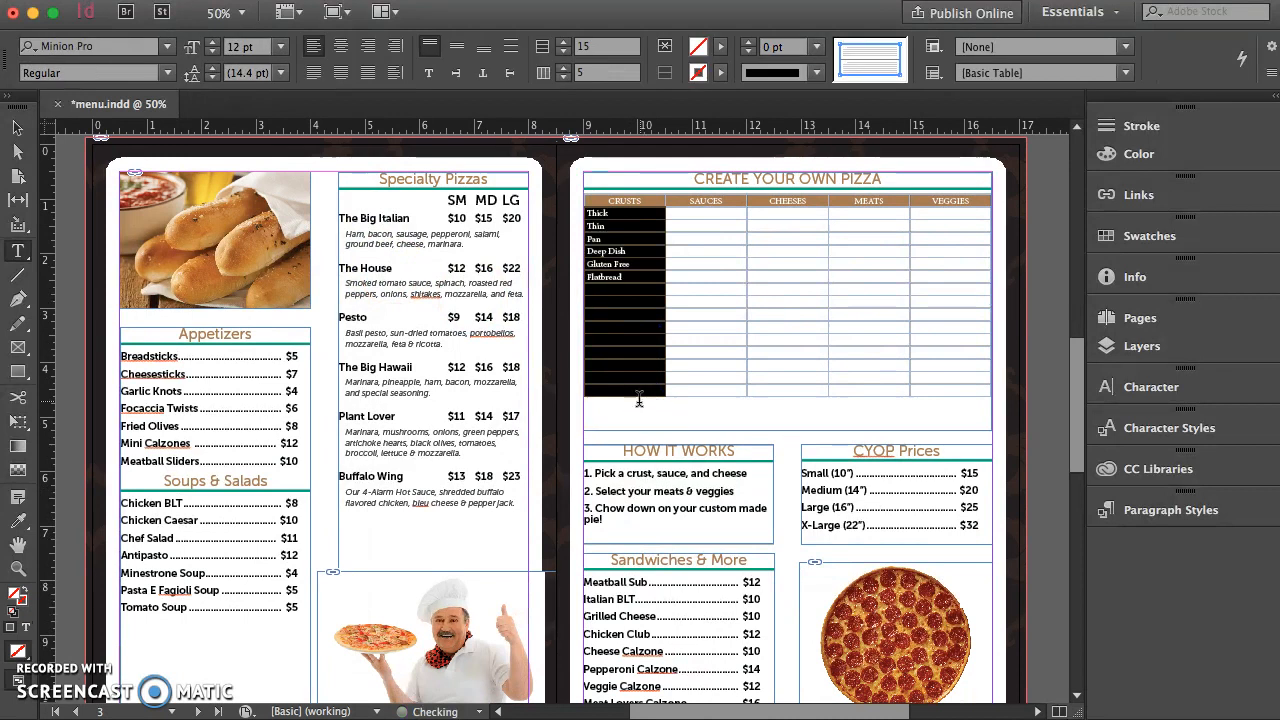
Copy the sauces House Marinara through Smoked Tomato from cyop_ingredients.rtf into the cells of the SAUCES column.
{"action": "key", "text": "super+Tab"}
{"action": "left_click_drag", "start_coordinate": [160, 508], "coordinate": [20, 340]}
{"action": "key", "text": "super+c"}
{"action": "left_click_drag", "start_coordinate": [60, 404], "coordinate": [640, 378]}
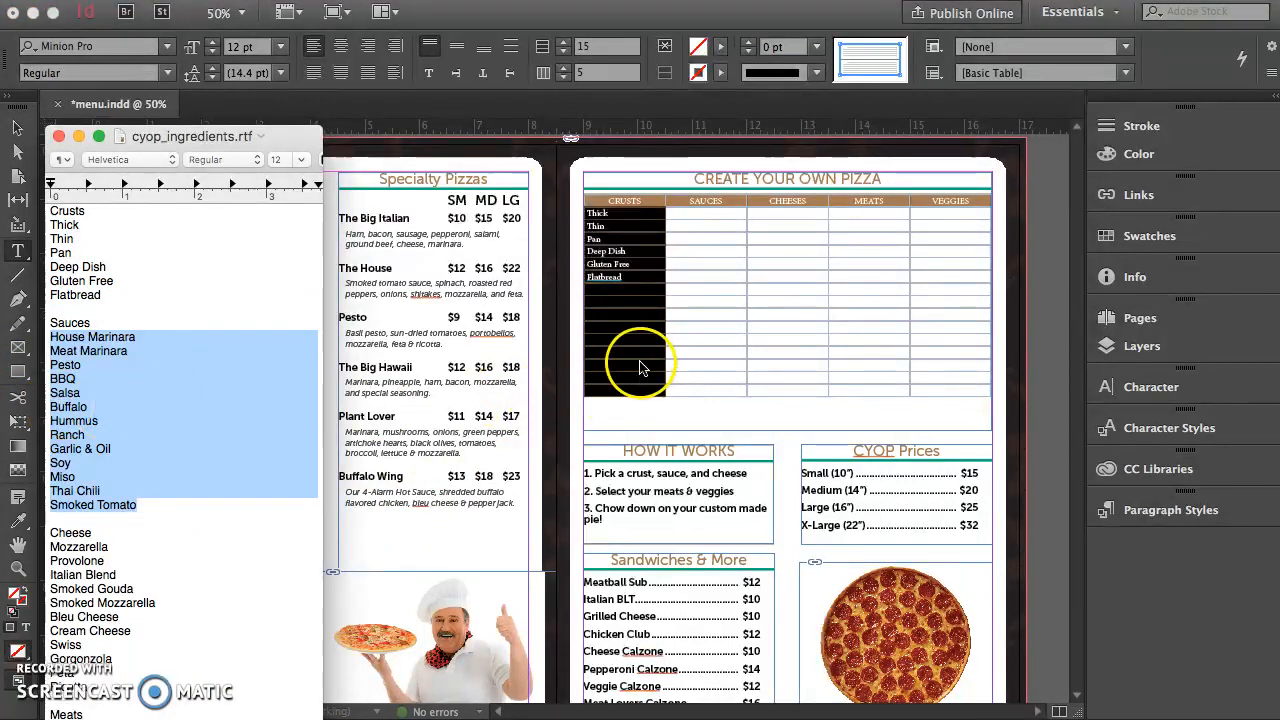
{"action": "key", "text": "super+Tab"}
{"action": "left_click_drag", "start_coordinate": [704, 213], "coordinate": [710, 386]}
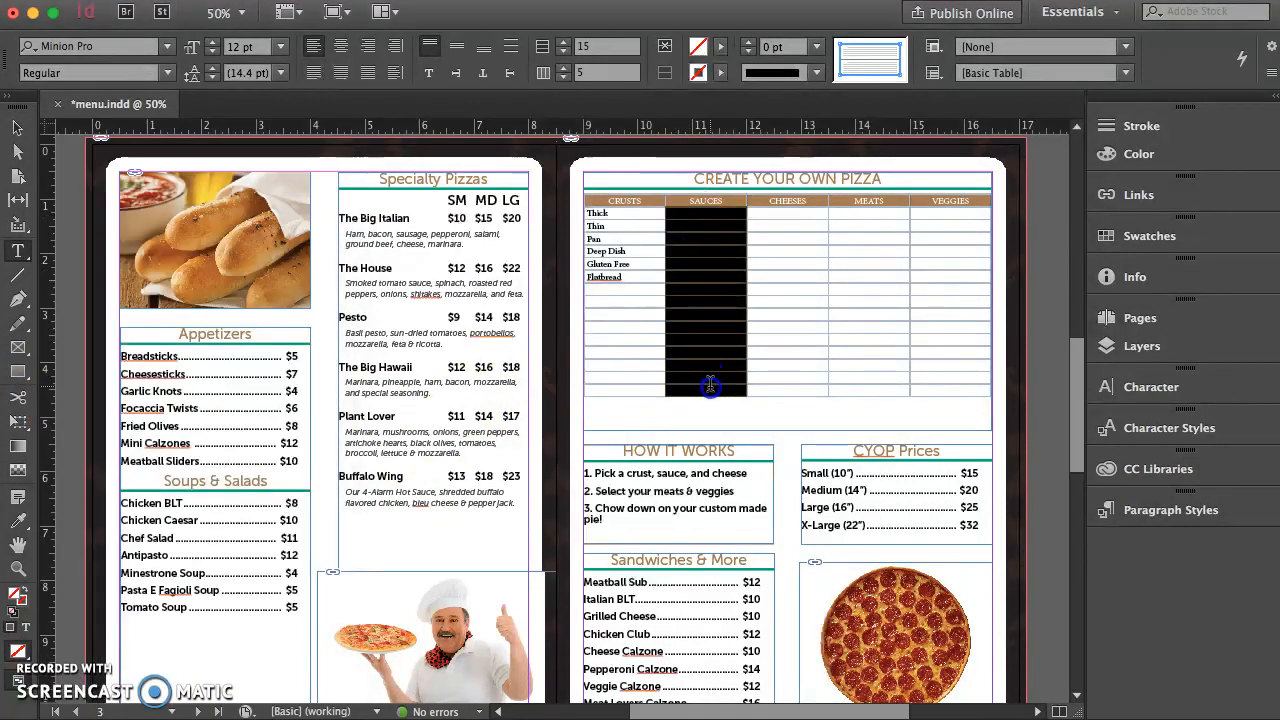
{"action": "key", "text": "super+v"}
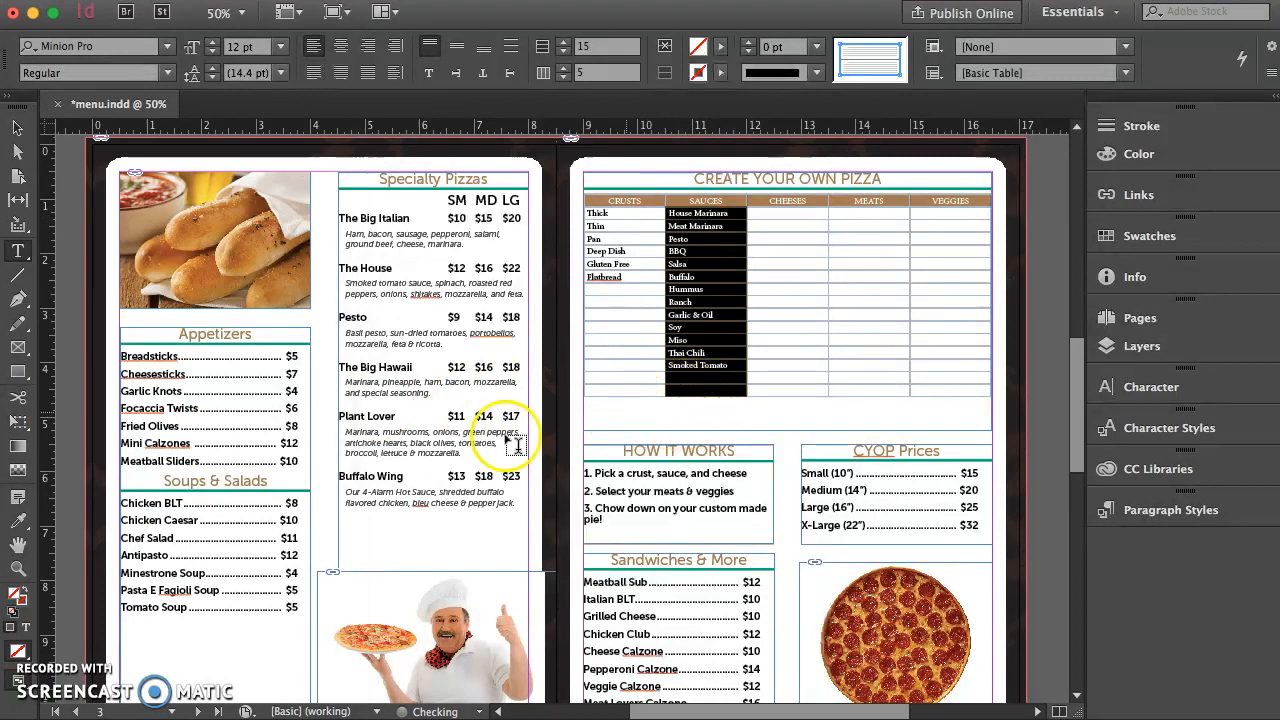
Copy the cheeses Mozzarella through Ricotta from cyop_ingredients.rtf into the cells of the CHEESES column.
{"action": "key", "text": "super+Tab"}
{"action": "left_click_drag", "start_coordinate": [51, 547], "coordinate": [160, 692]}
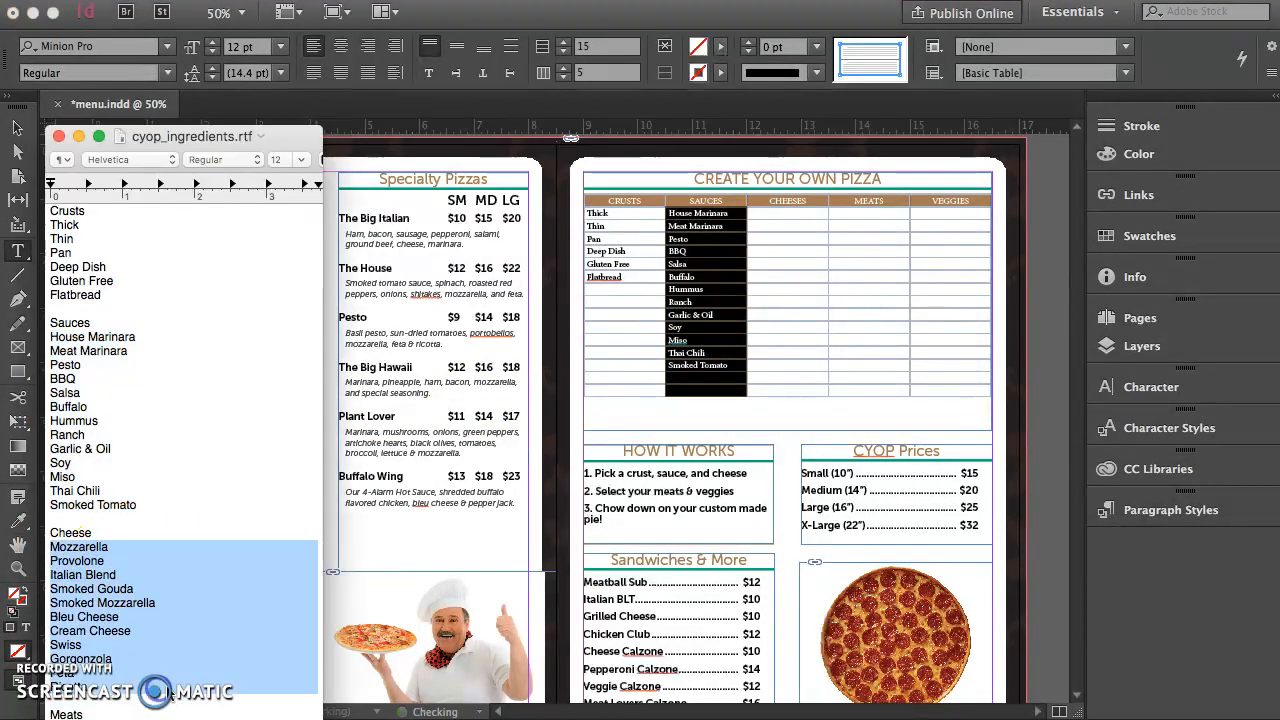
{"action": "key", "text": "super+Tab"}
{"action": "left_click_drag", "start_coordinate": [775, 215], "coordinate": [780, 389]}
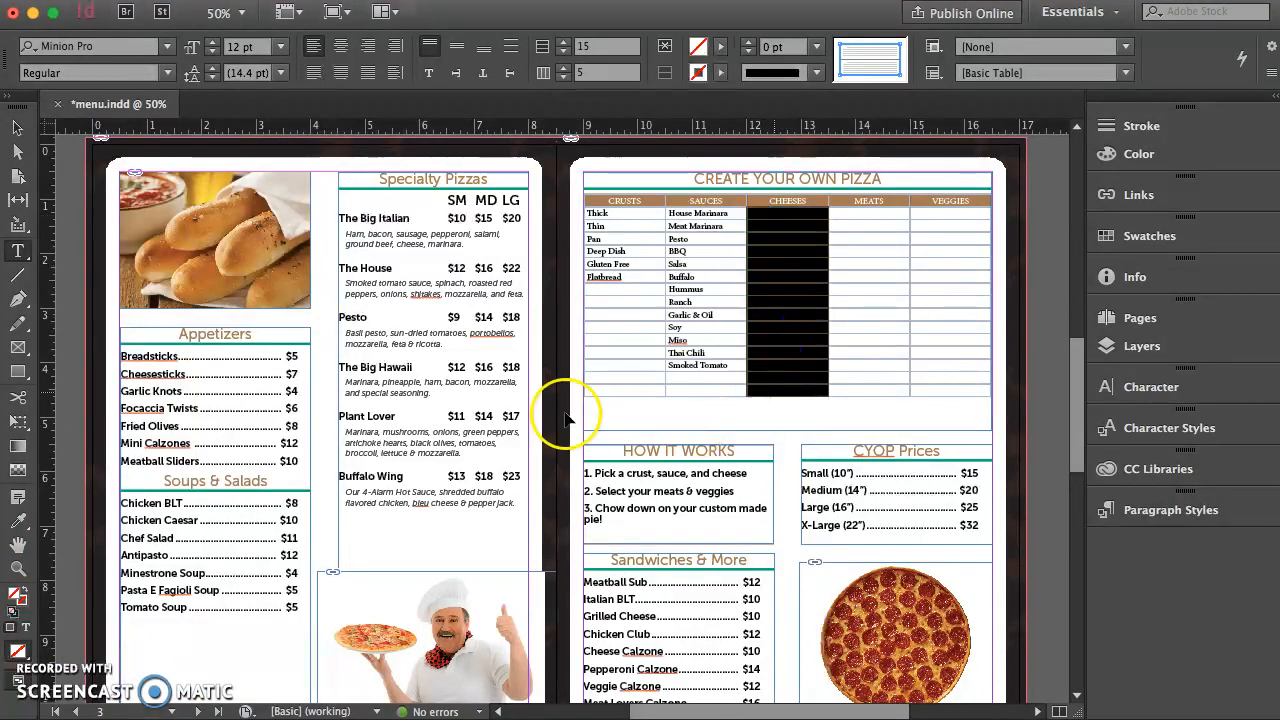
{"action": "key", "text": "super+v"}
Copy the meats Ham through Anchovies from cyop_ingredients.rtf into the cells of the MEATS column.
{"action": "scroll", "coordinate": [363, 379], "scroll_direction": "down", "scroll_amount": 3}
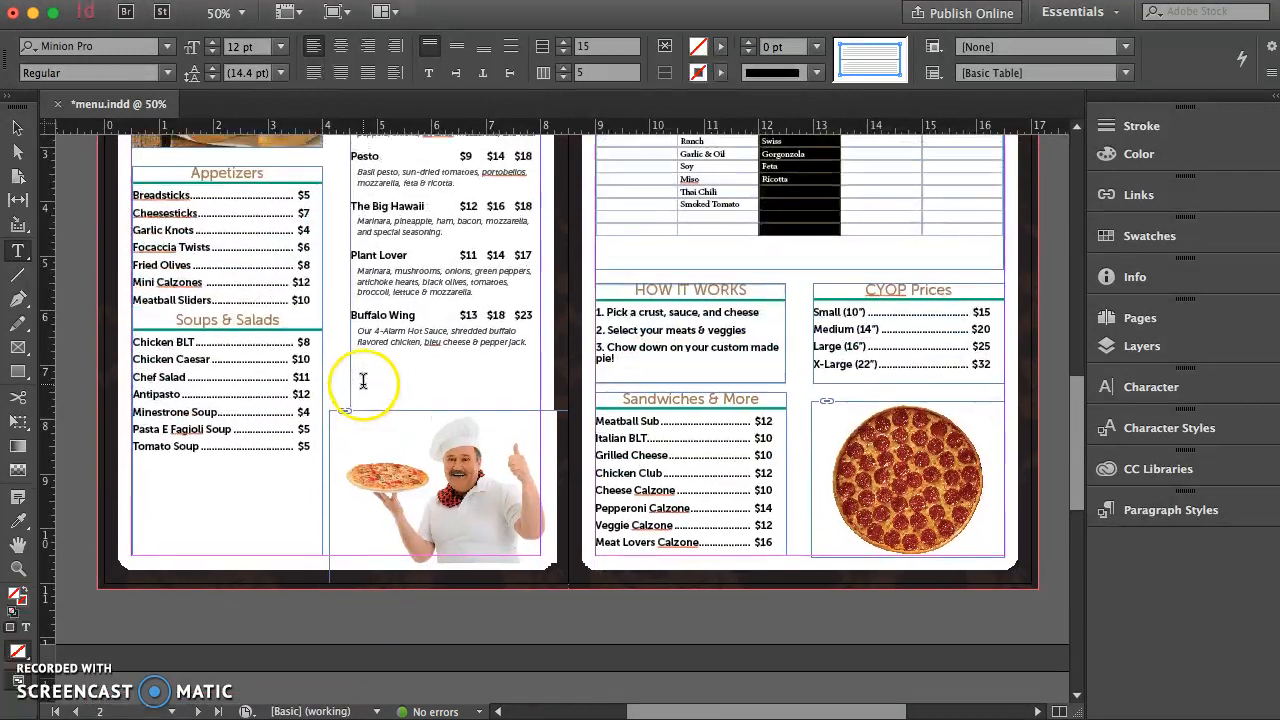
{"action": "scroll", "coordinate": [363, 379], "scroll_direction": "up", "scroll_amount": 3}
{"action": "key", "text": "super+Tab"}
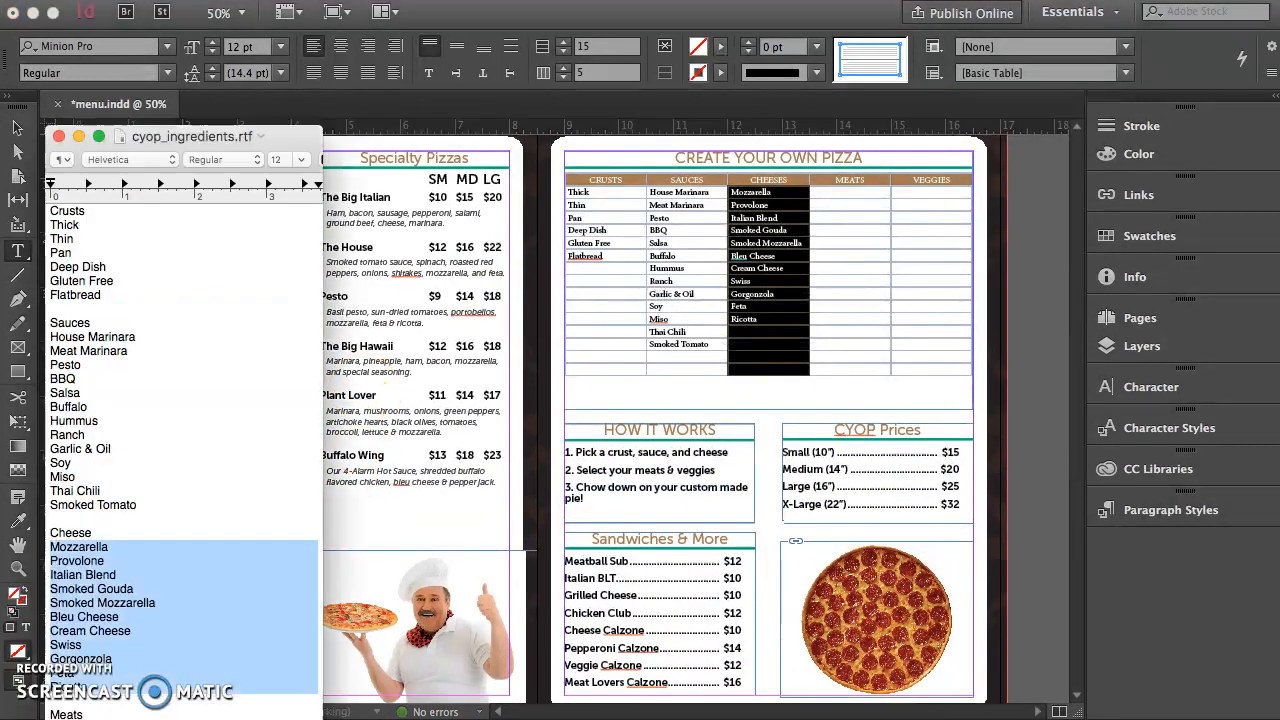
{"action": "scroll", "coordinate": [196, 619], "scroll_direction": "down", "scroll_amount": 6}
{"action": "left_click_drag", "start_coordinate": [116, 620], "coordinate": [10, 438]}
{"action": "key", "text": "super+c"}
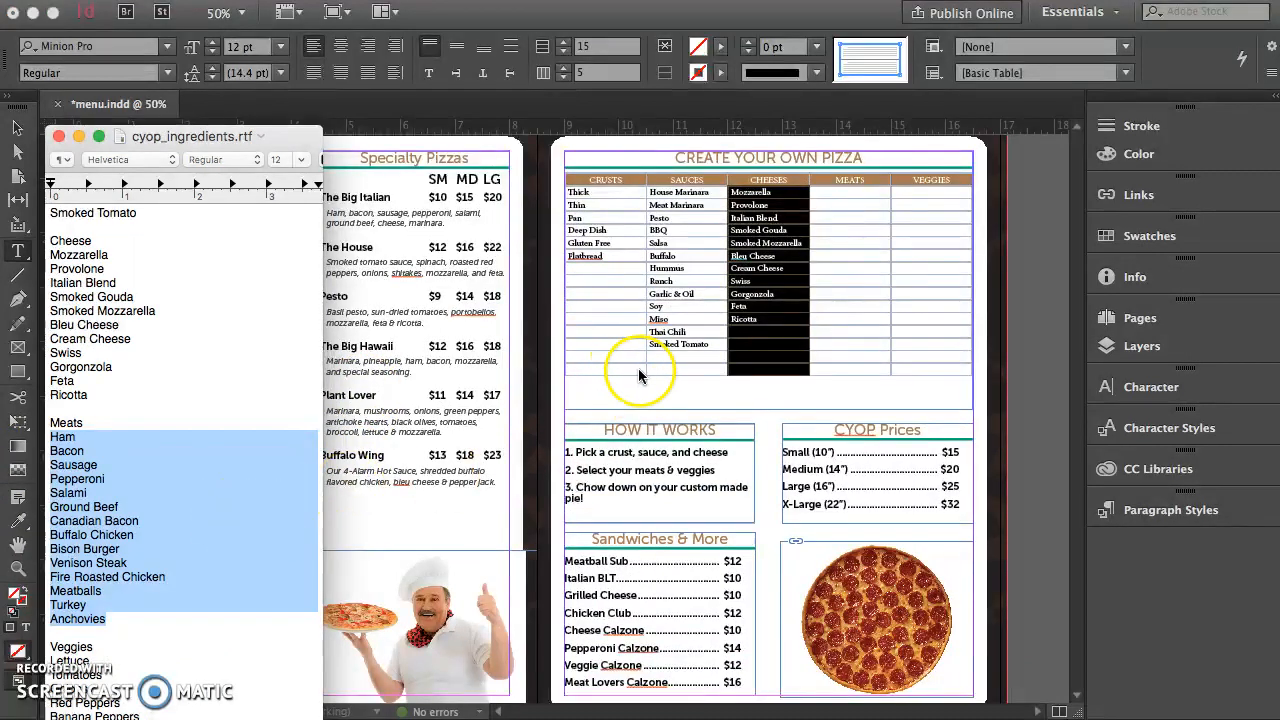
{"action": "left_click", "coordinate": [843, 307]}
{"action": "left_click_drag", "start_coordinate": [849, 190], "coordinate": [859, 371]}
{"action": "key", "text": "super+v"}
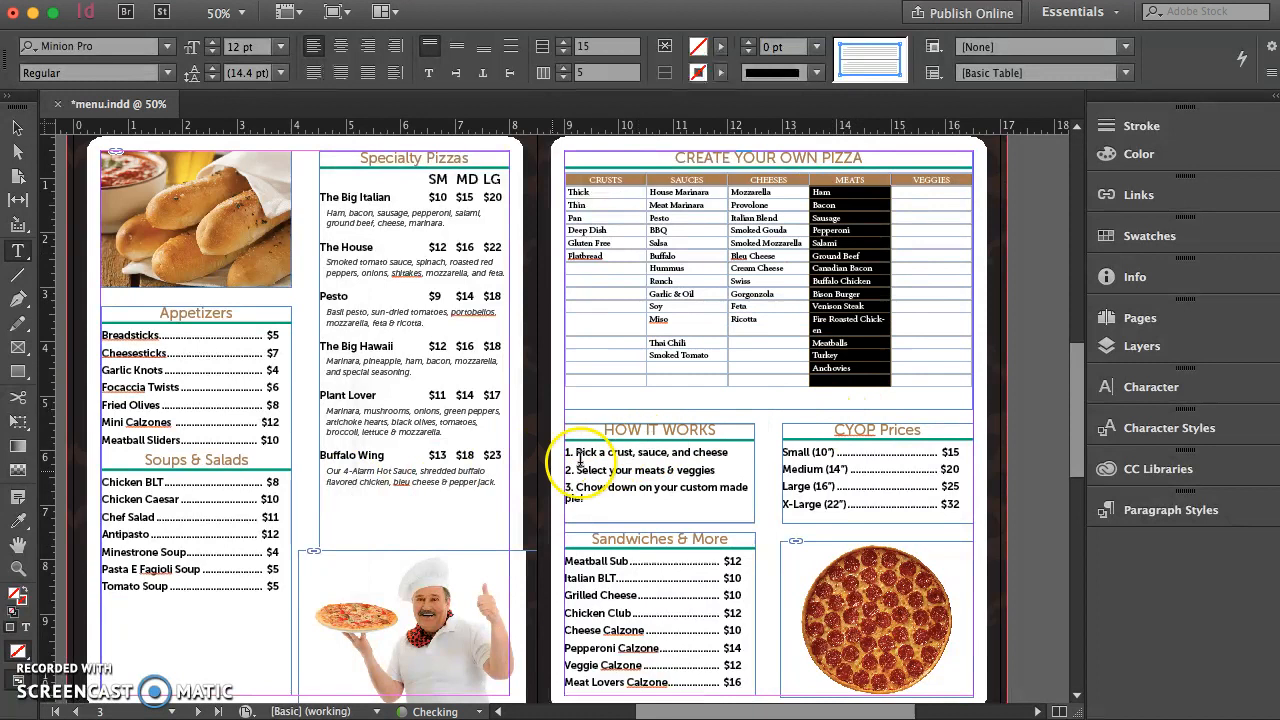
Copy the veggies Lettuce through Kale from cyop_ingredients.rtf into the cells of the VEGGIES column.
{"action": "left_click", "coordinate": [281, 714]}
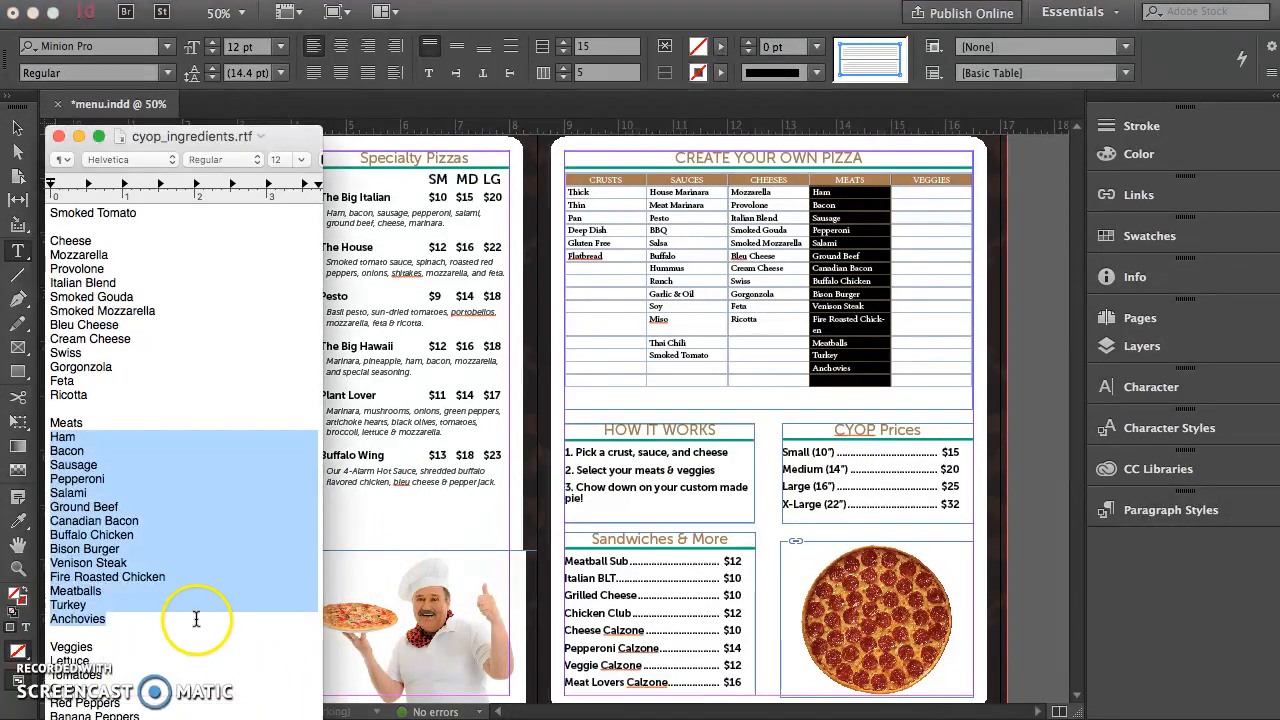
{"action": "scroll", "coordinate": [197, 618], "scroll_direction": "down", "scroll_amount": 5}
{"action": "left_click_drag", "start_coordinate": [52, 702], "coordinate": [6, 538]}
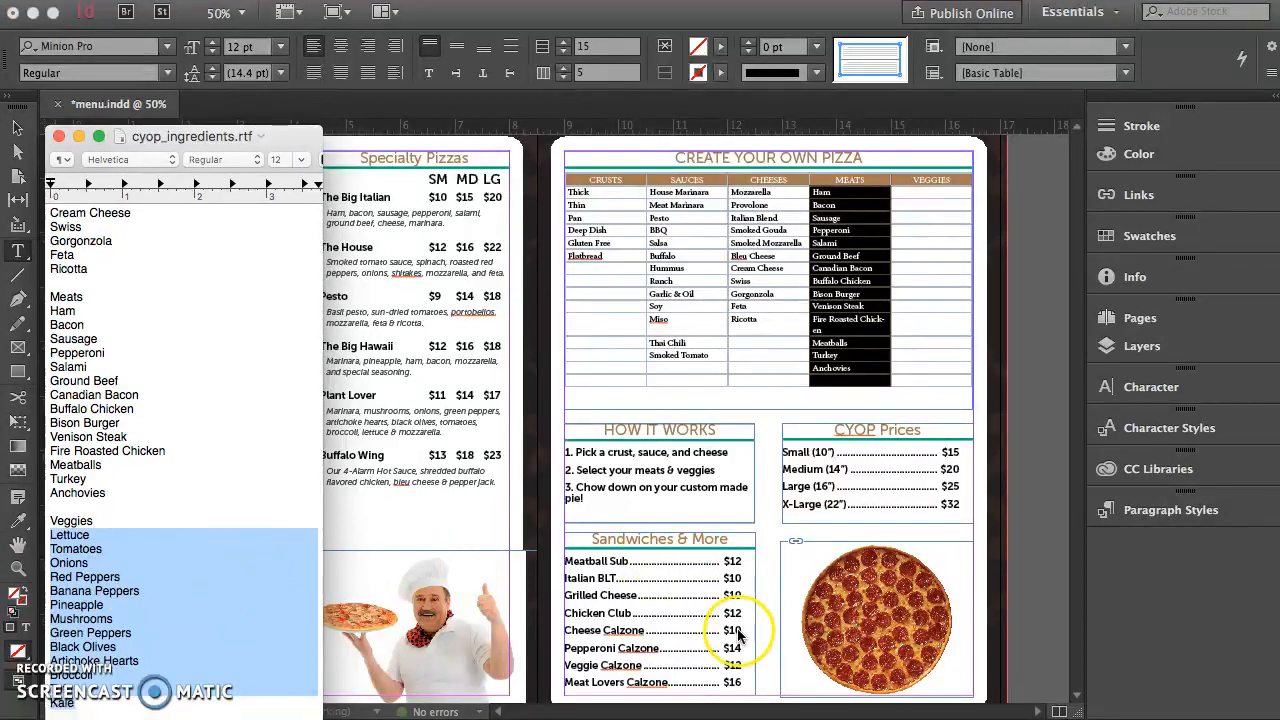
{"action": "left_click", "coordinate": [925, 310]}
{"action": "left_click_drag", "start_coordinate": [920, 191], "coordinate": [935, 376]}
{"action": "type", "text": "Lettuce Tomatoes Onions Red Peppers Banana Peppers Pineapple Mushrooms Green Peppers Black Olives Artichoke Hearts Broccoli Tofu Kale"}
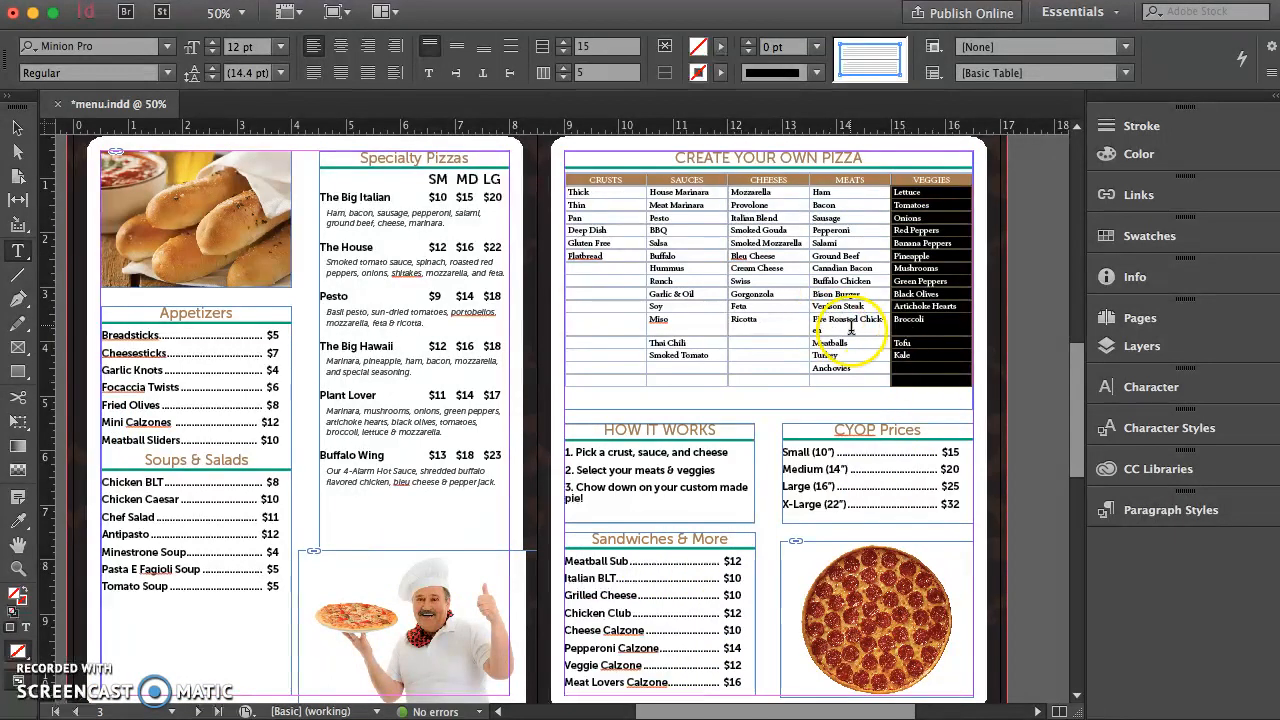
Create a paragraph style named Ingredients and apply it to all ingredient cells below the table's header row.
{"action": "left_click_drag", "start_coordinate": [925, 371], "coordinate": [557, 192]}
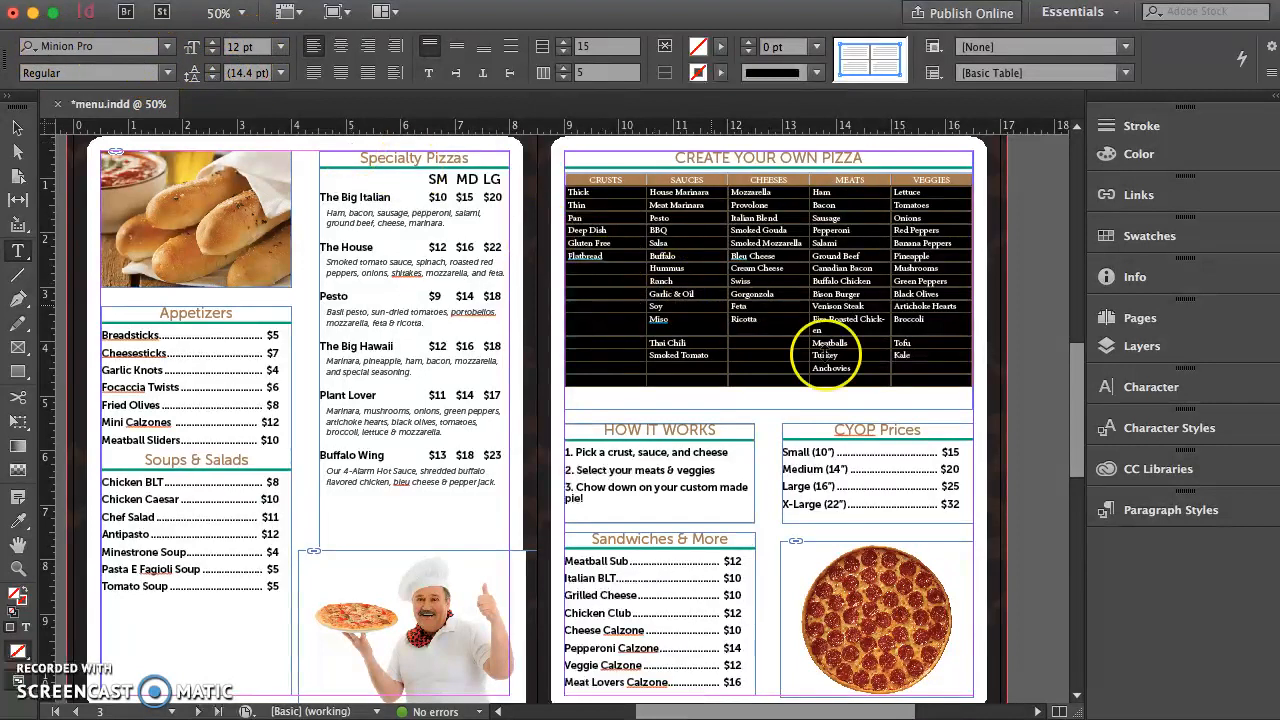
{"action": "left_click", "coordinate": [1150, 511]}
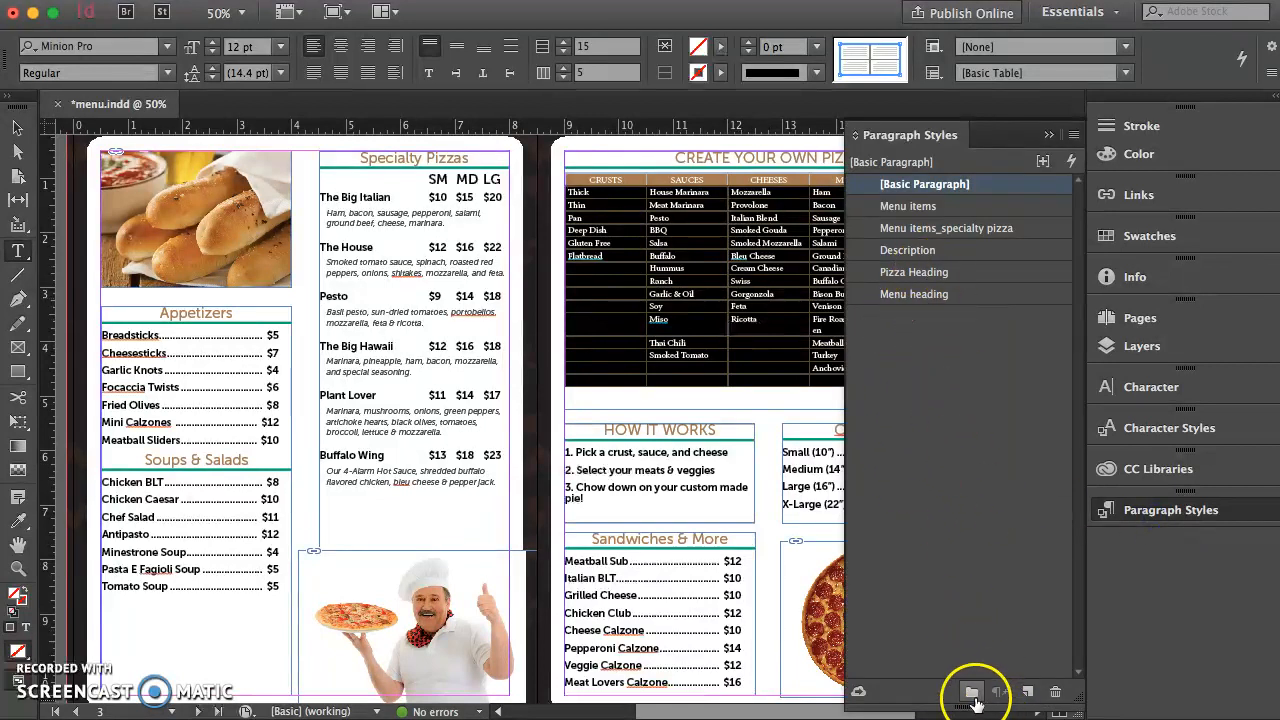
{"action": "left_click", "coordinate": [1028, 693]}
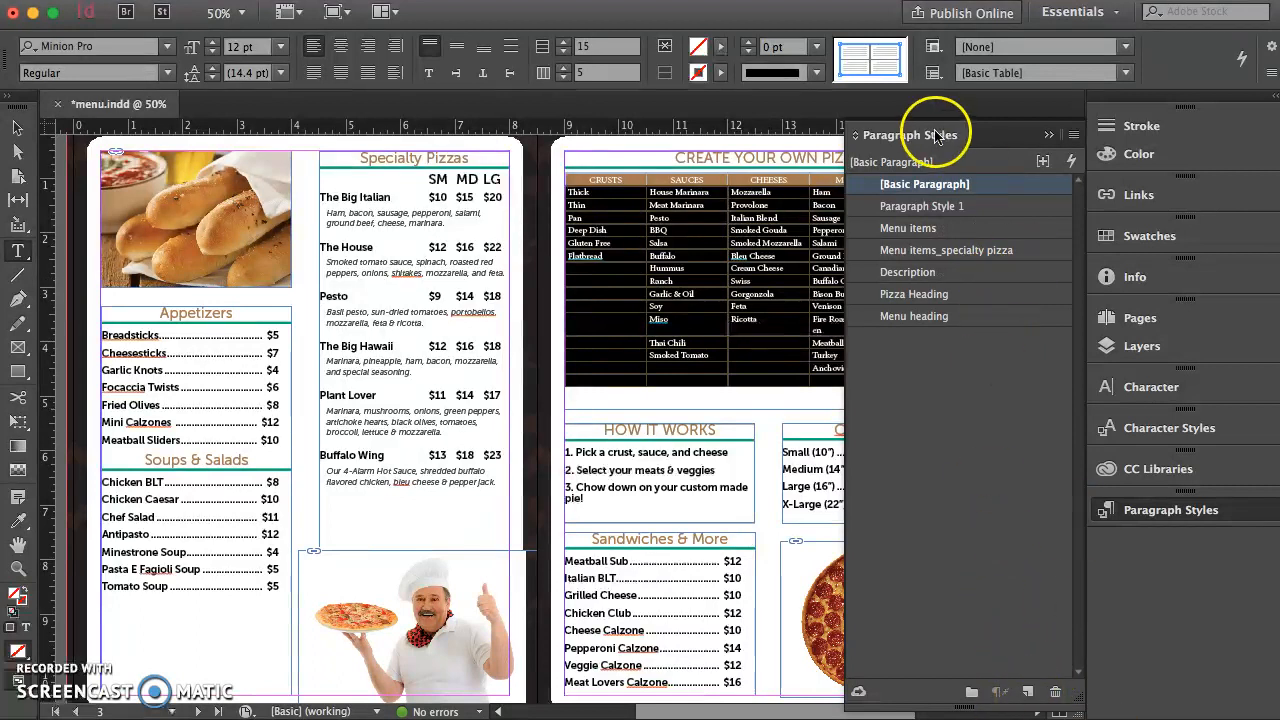
{"action": "double_click", "coordinate": [945, 207]}
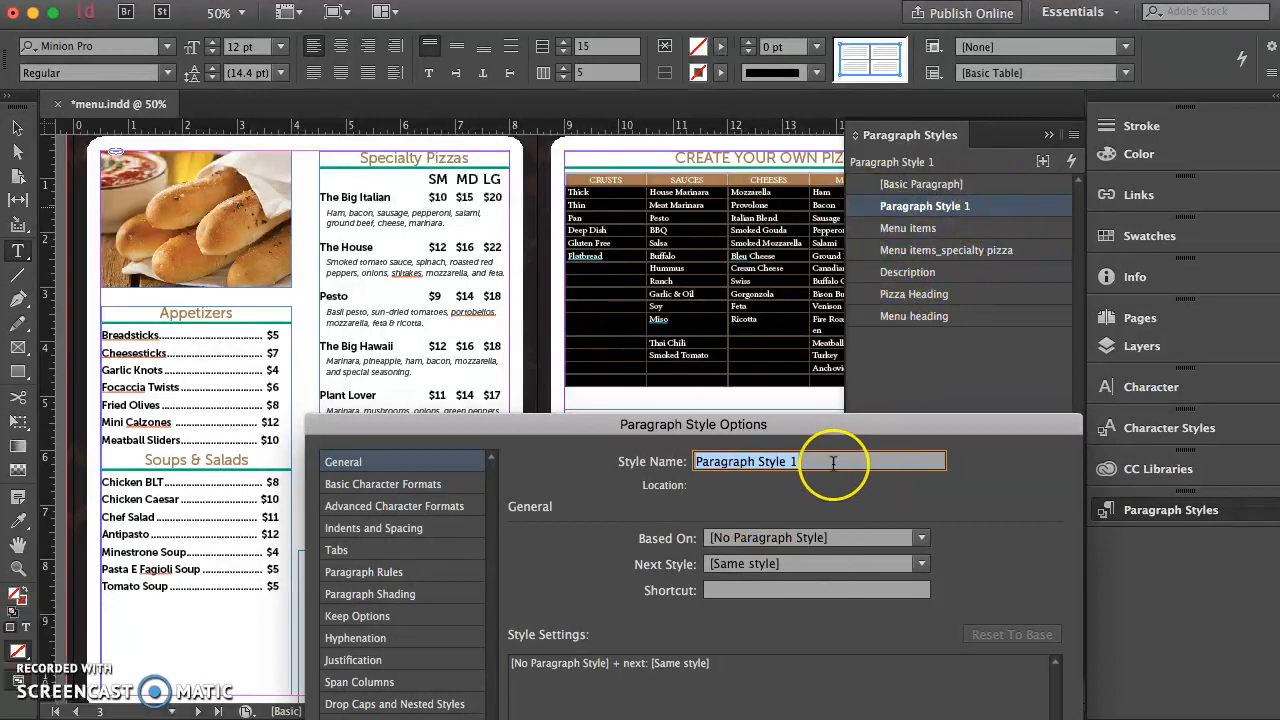
{"action": "type", "text": "IN"}
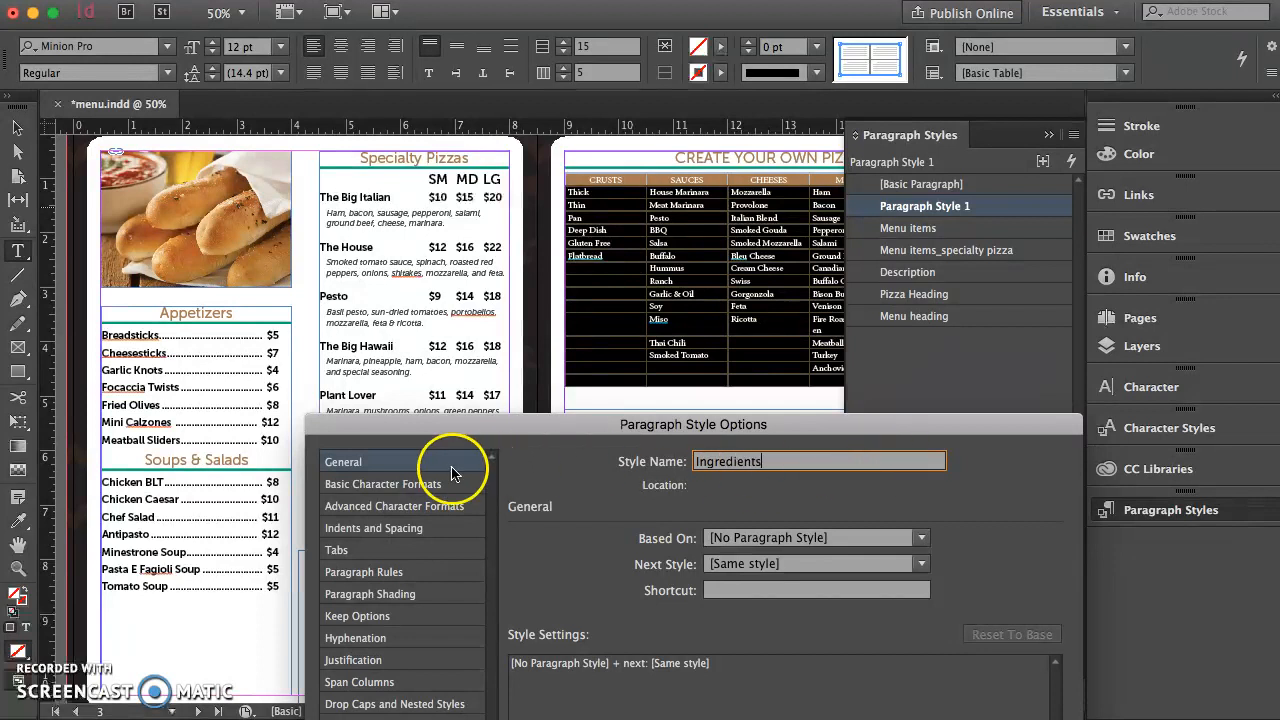
Set the Ingredients style's font to Museo Sans 300 at 11 pt.
{"action": "left_click", "coordinate": [430, 484]}
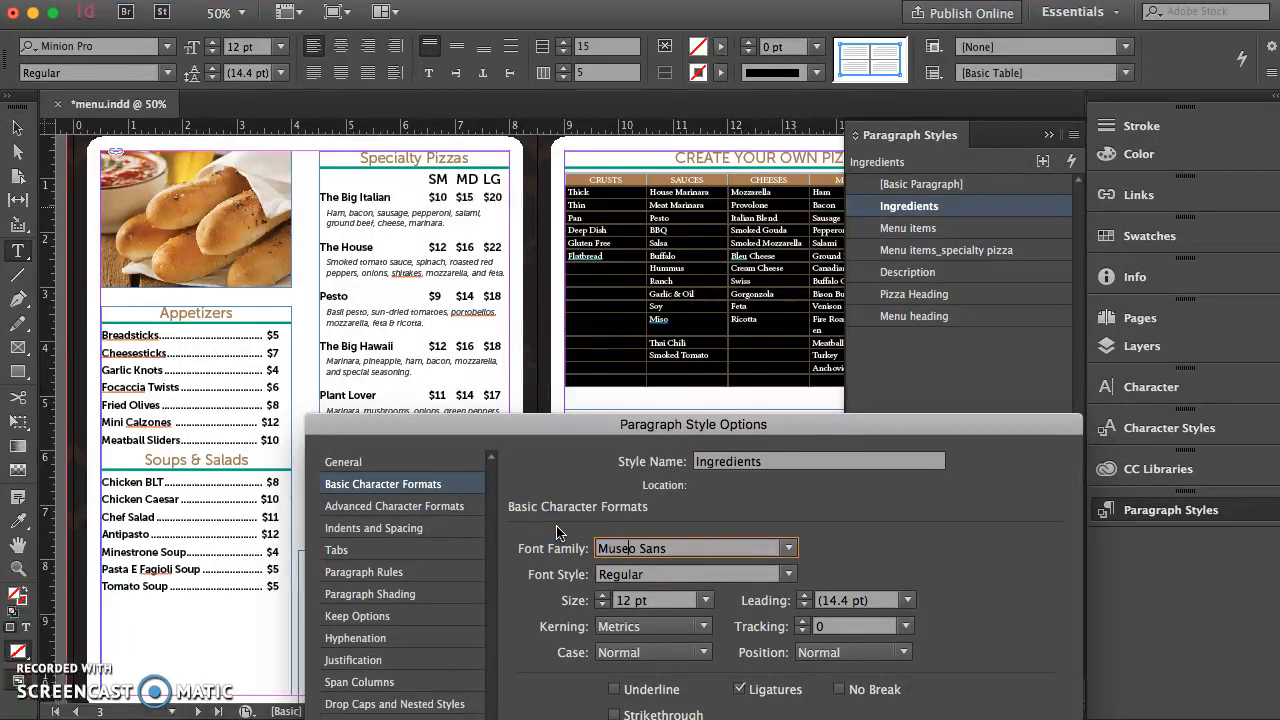
{"action": "left_click", "coordinate": [705, 600]}
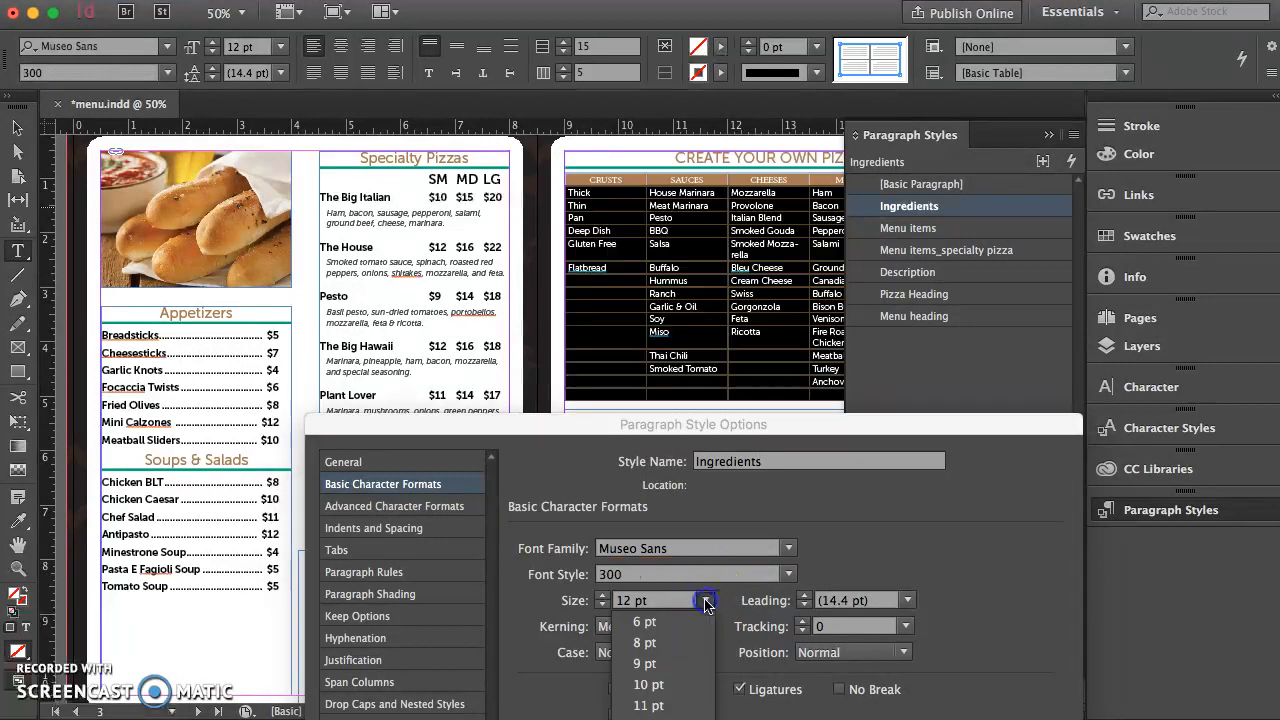
{"action": "left_click", "coordinate": [655, 705]}
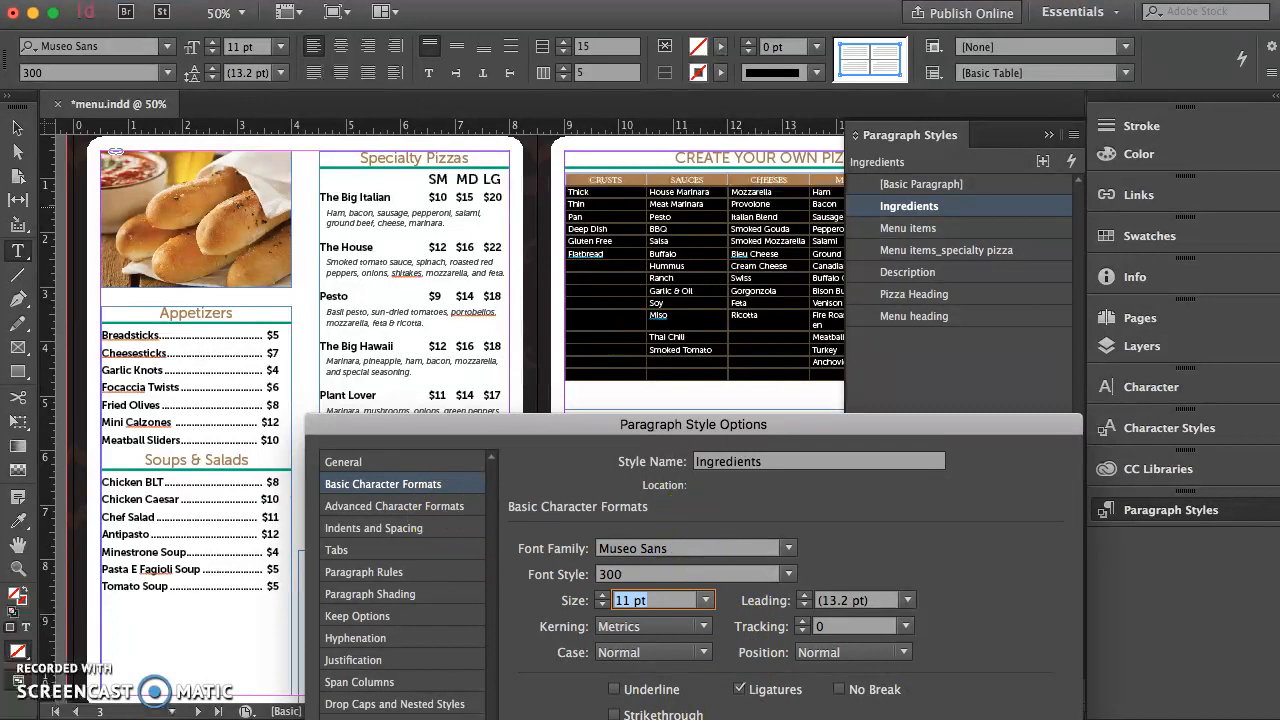
{"action": "key", "text": "Return"}
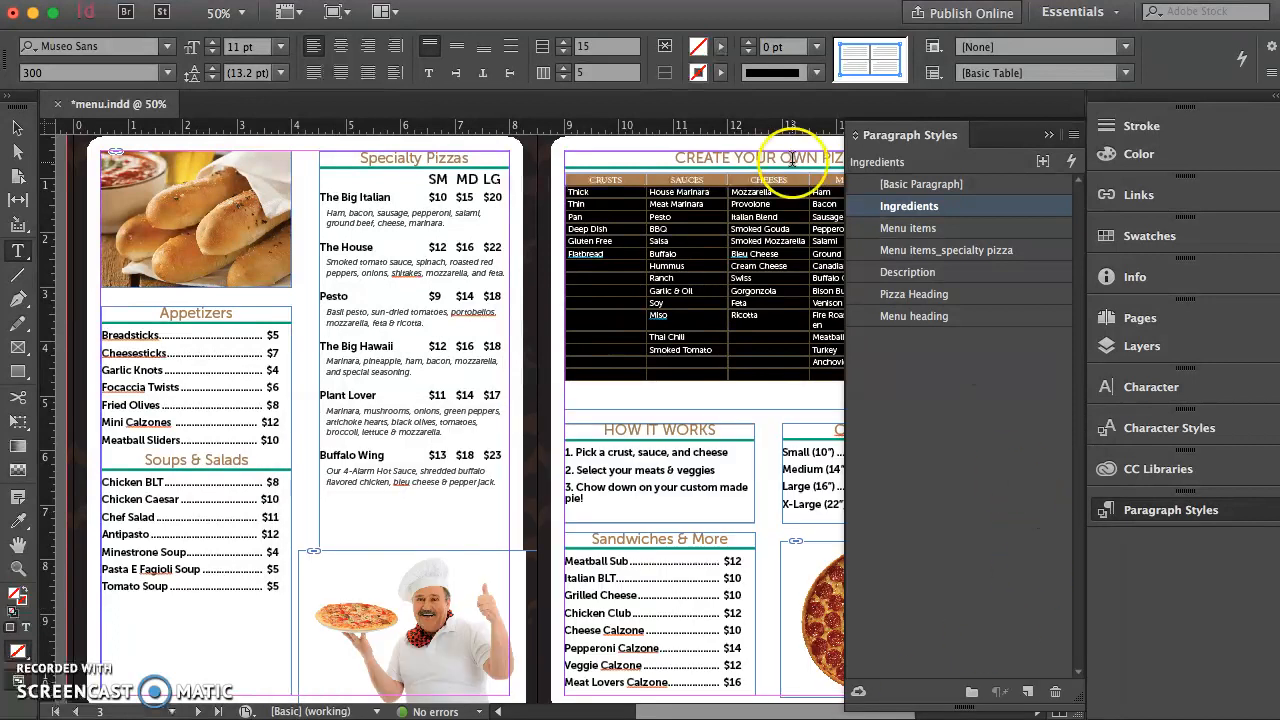
Set the alignment of the Ingredients paragraph style to Center.
{"action": "double_click", "coordinate": [903, 206]}
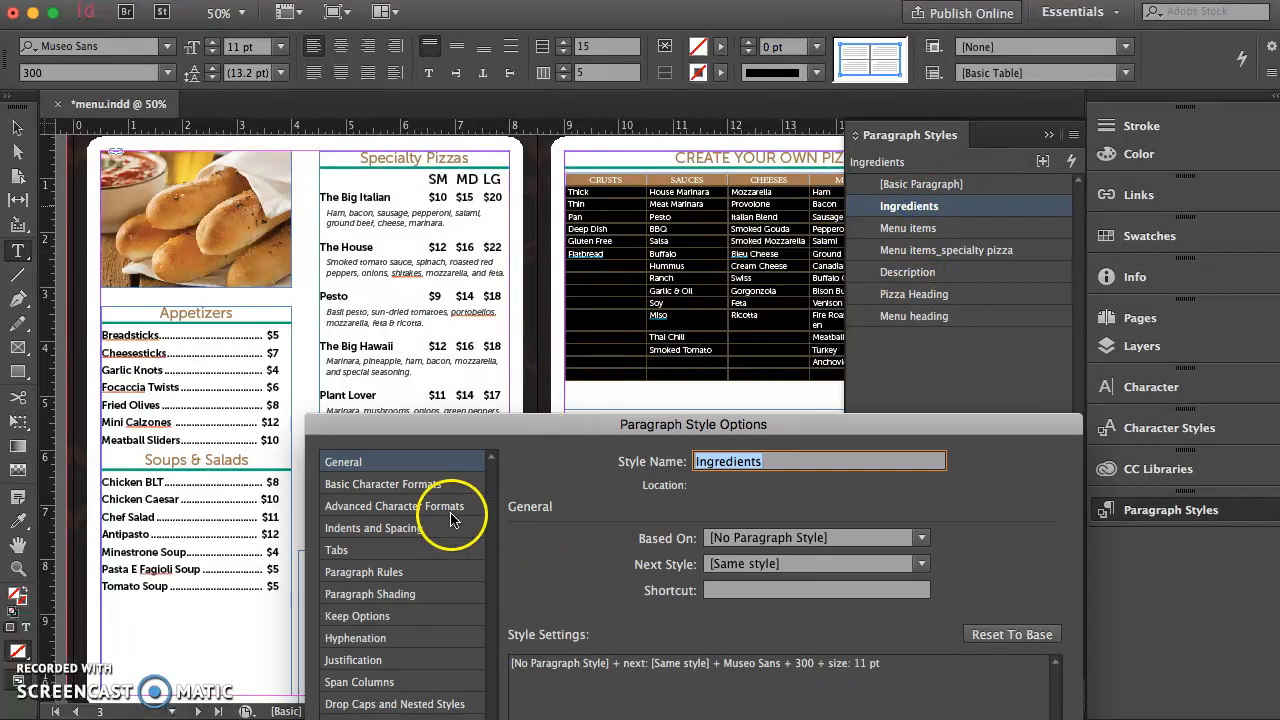
{"action": "left_click", "coordinate": [428, 485]}
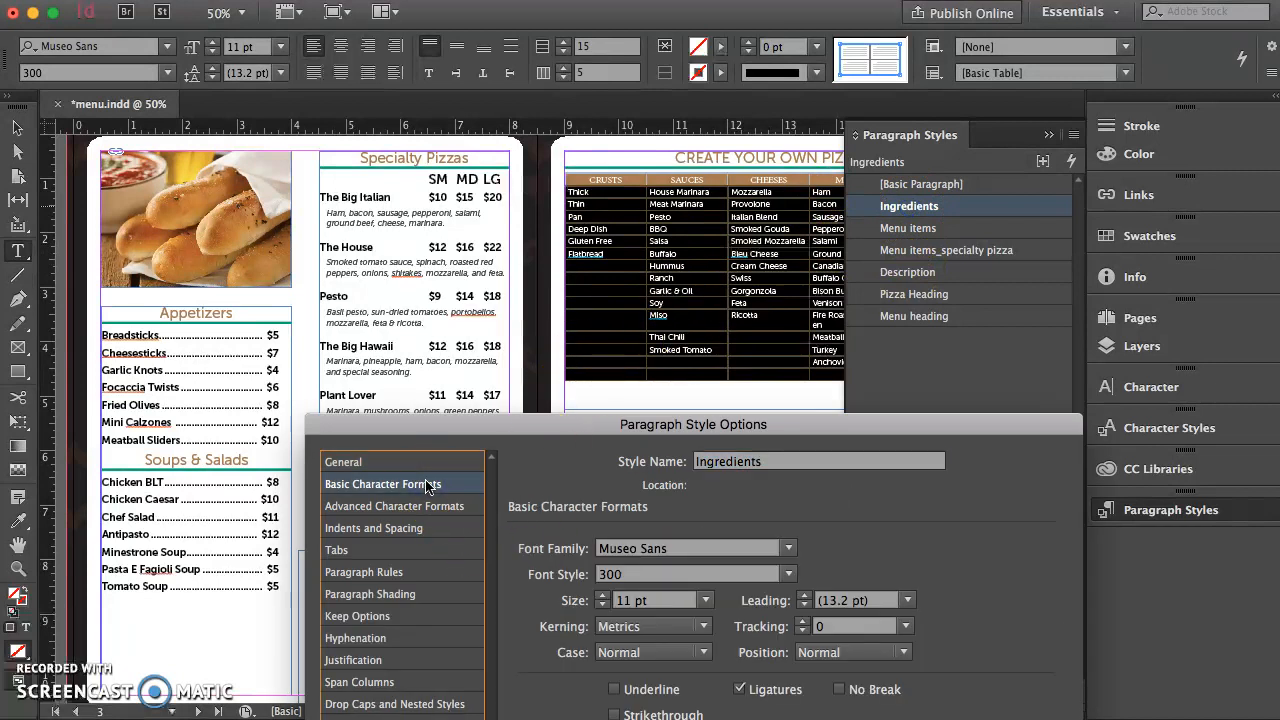
{"action": "left_click", "coordinate": [620, 653]}
{"action": "left_click", "coordinate": [740, 660]}
{"action": "left_click", "coordinate": [823, 652]}
{"action": "left_click", "coordinate": [830, 673]}
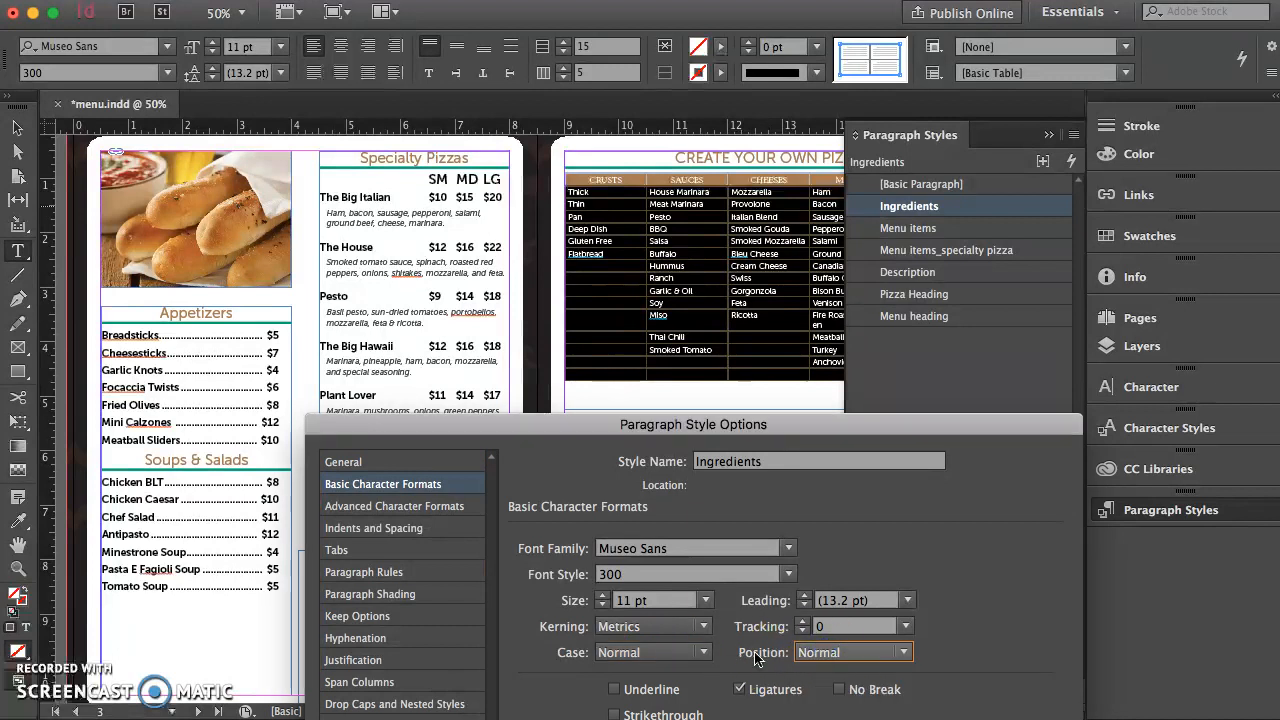
{"action": "left_click", "coordinate": [412, 509]}
{"action": "left_click", "coordinate": [413, 530]}
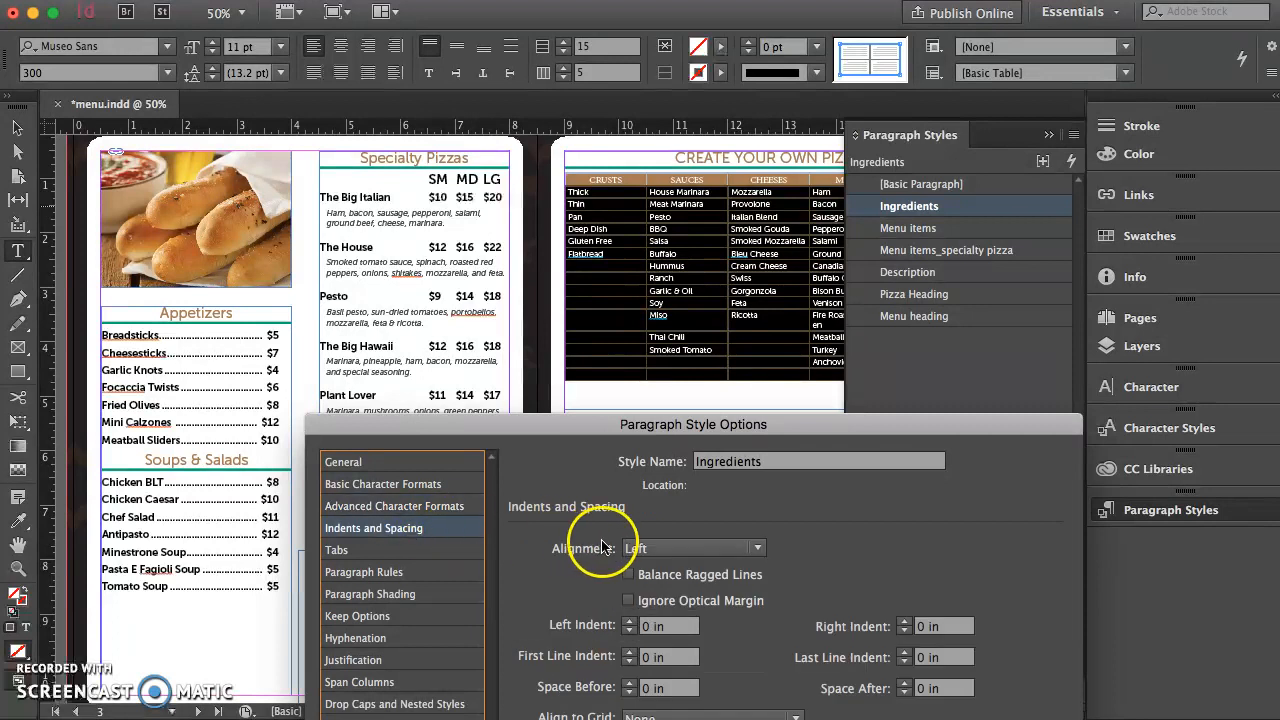
{"action": "left_click", "coordinate": [655, 548]}
{"action": "left_click", "coordinate": [669, 590]}
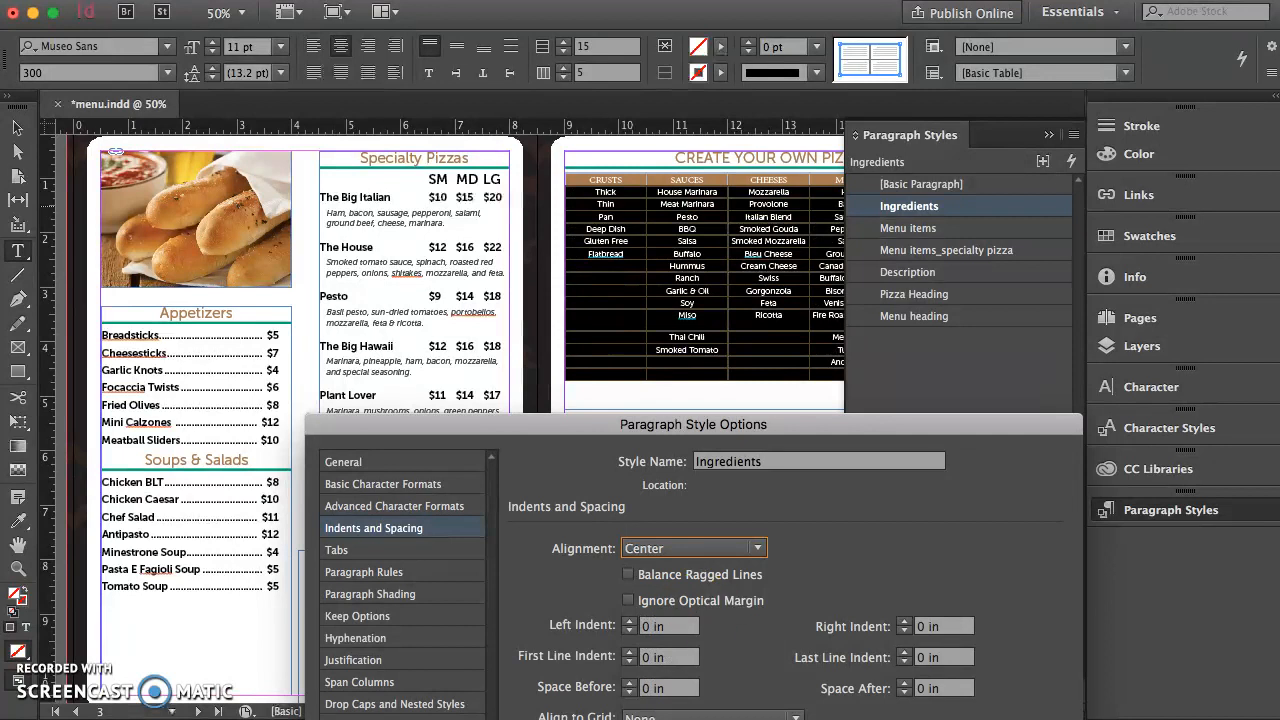
{"action": "key", "text": "Return"}
{"action": "left_click", "coordinate": [1043, 134]}
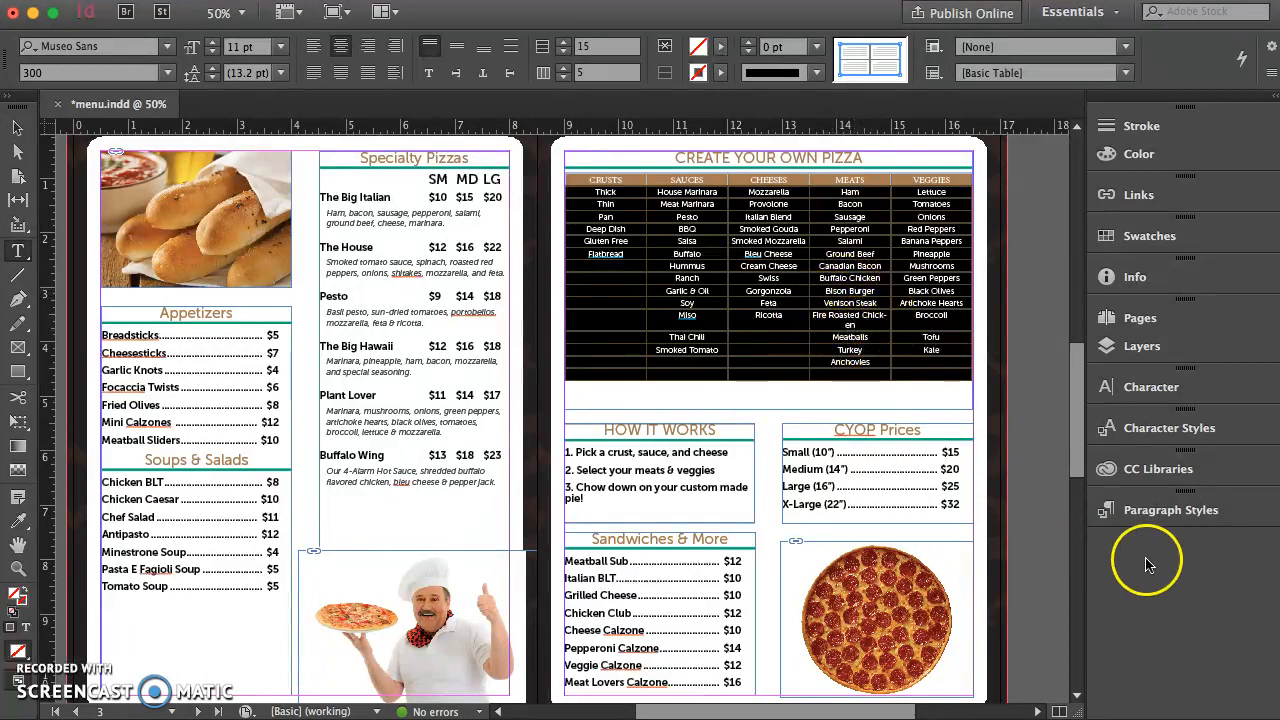
Reduce the Ingredients paragraph style's font size to 10 pt.
{"action": "left_click", "coordinate": [1150, 511]}
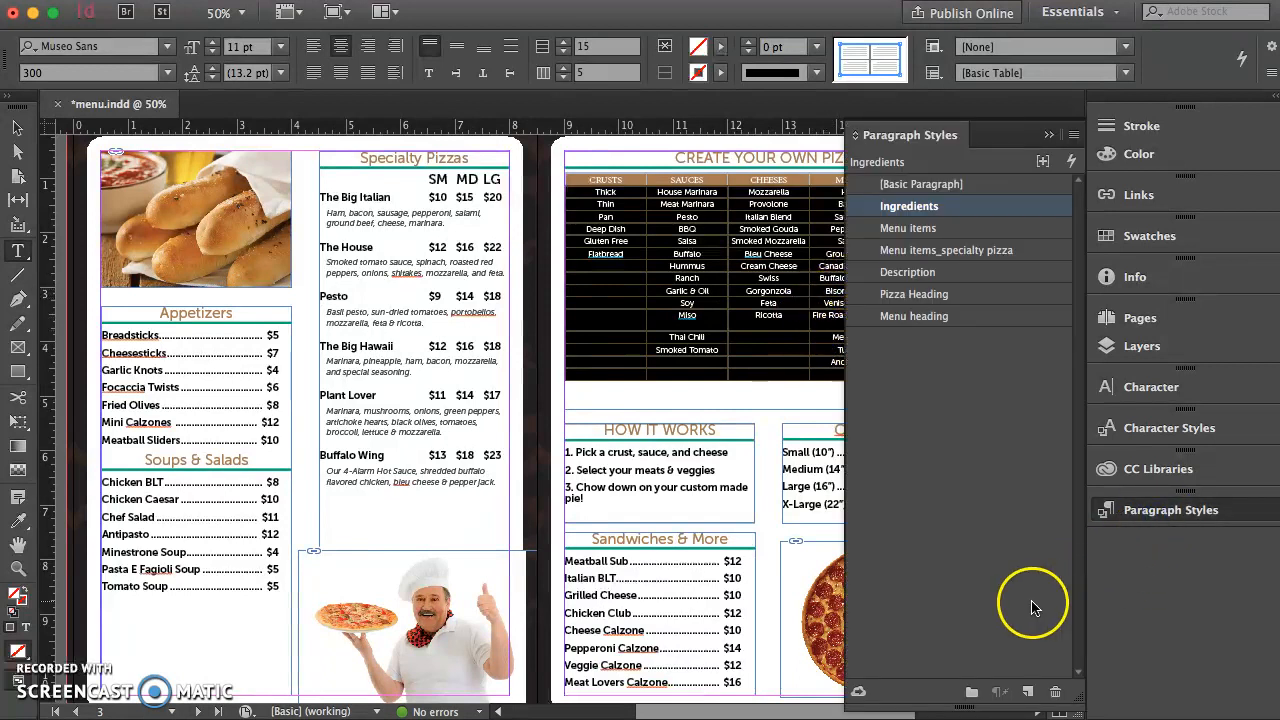
{"action": "double_click", "coordinate": [930, 206]}
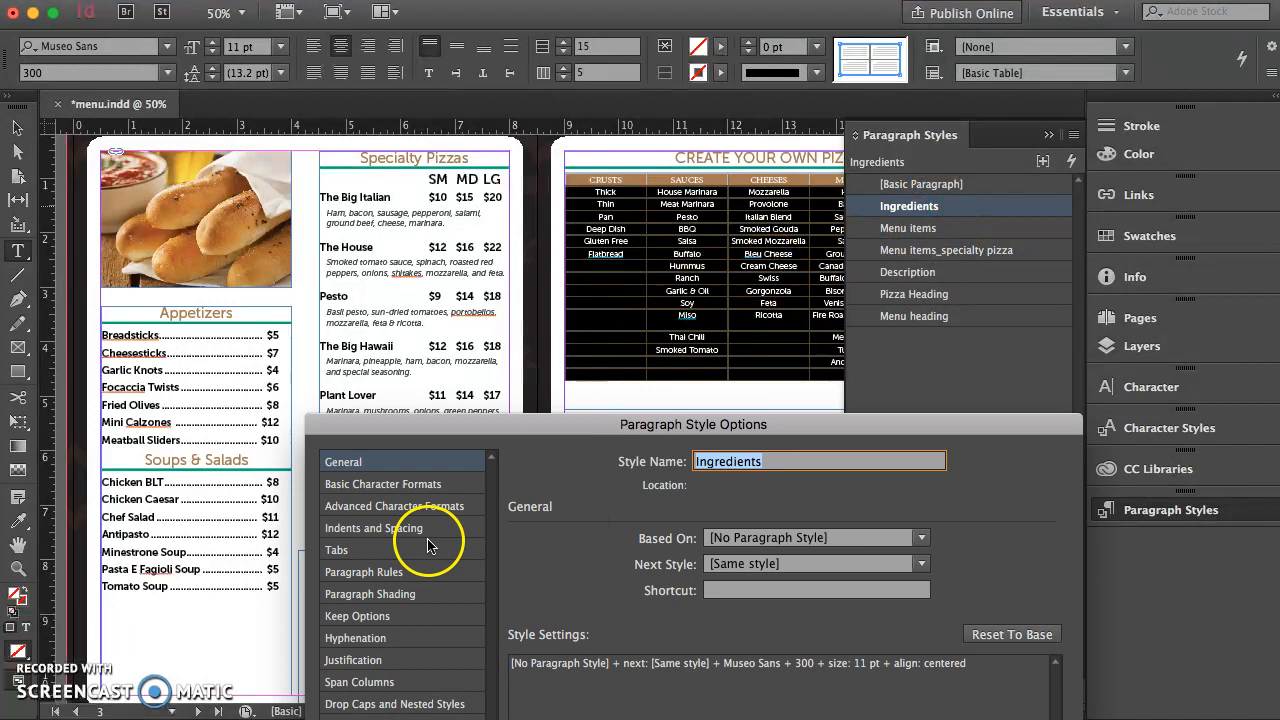
{"action": "left_click", "coordinate": [420, 487]}
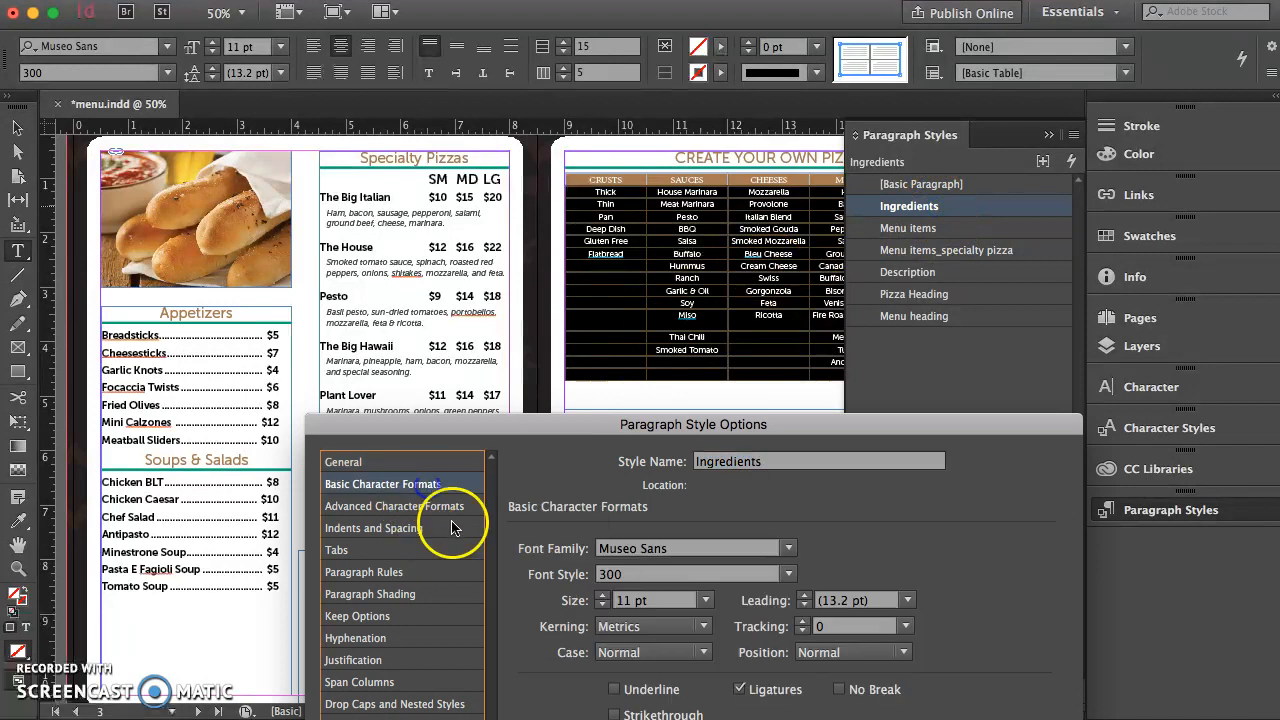
{"action": "left_click", "coordinate": [705, 601]}
{"action": "left_click", "coordinate": [660, 680]}
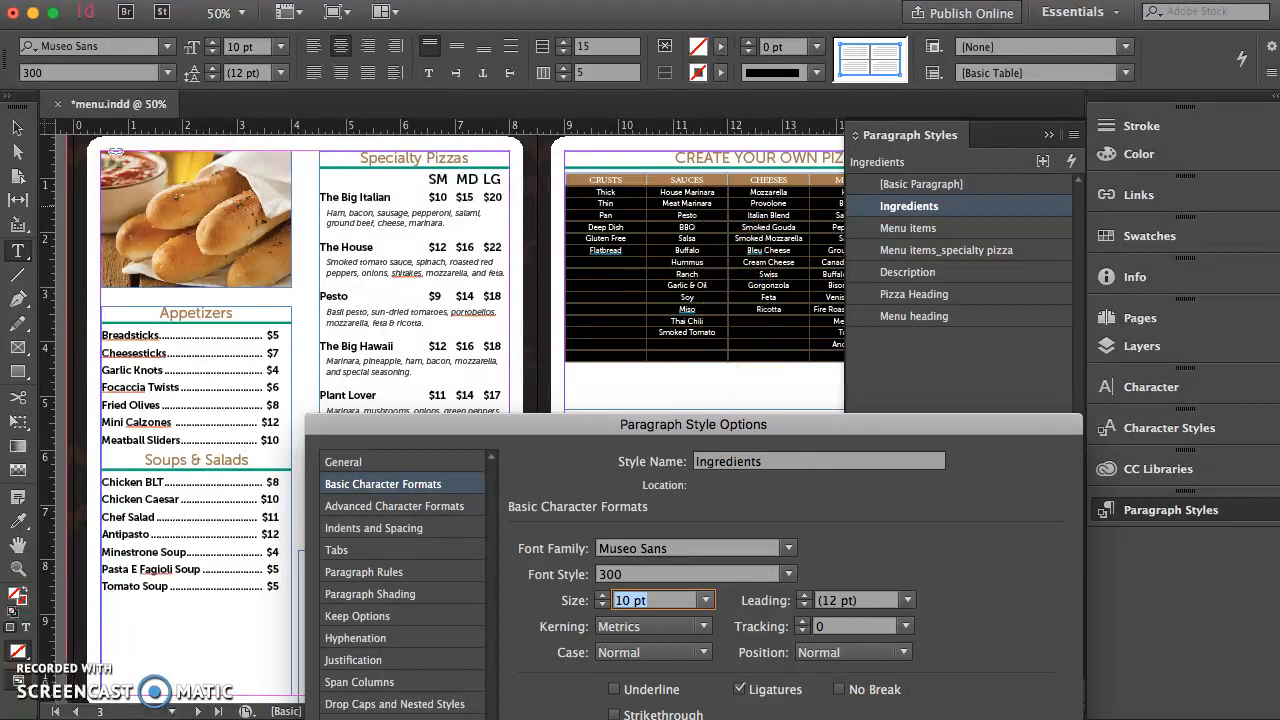
{"action": "key", "text": "Return"}
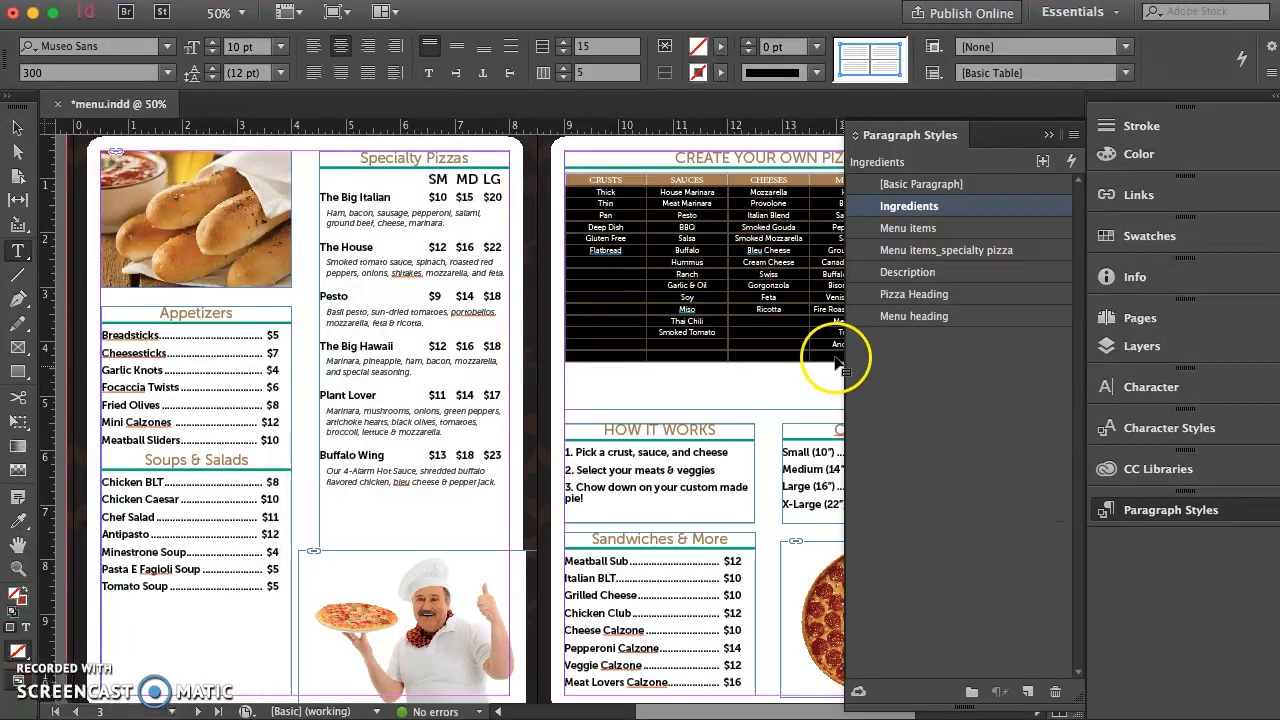
{"action": "left_click", "coordinate": [1045, 138]}
Select all ingredient cells below the header row of the Create Your Own Pizza table.
{"action": "left_click", "coordinate": [934, 386]}
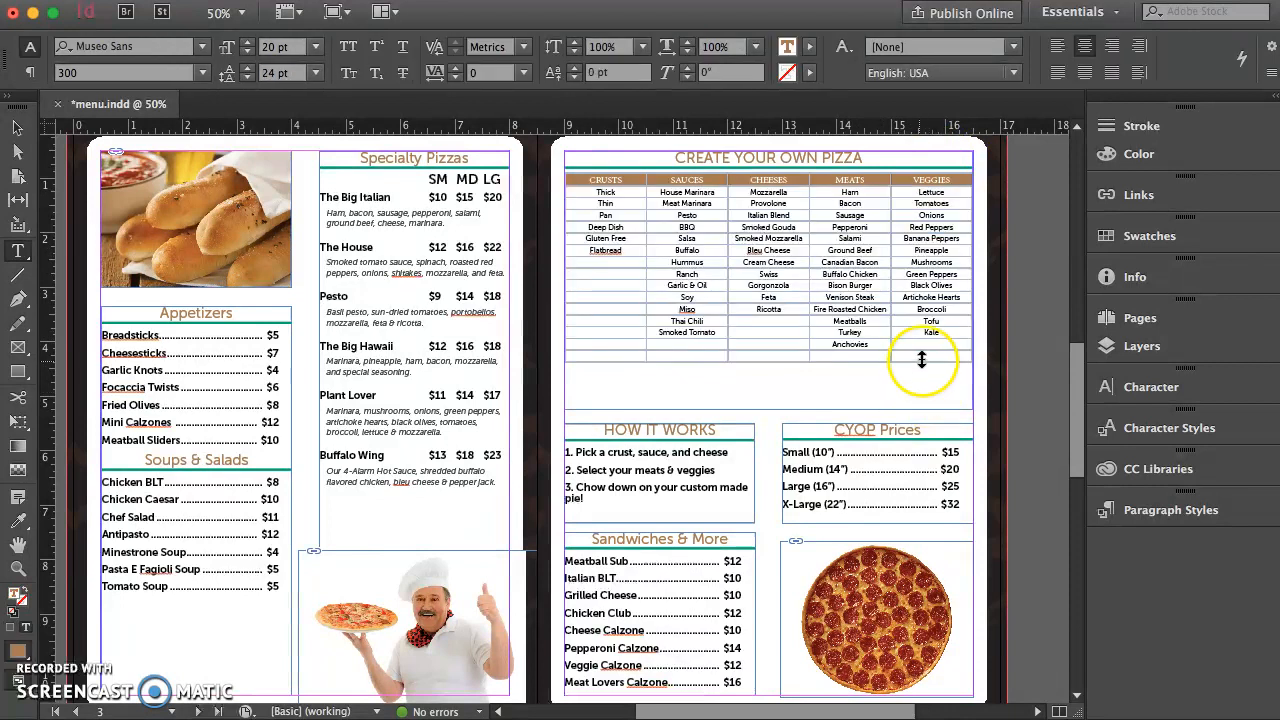
{"action": "left_click", "coordinate": [603, 192]}
{"action": "left_click_drag", "start_coordinate": [603, 192], "coordinate": [945, 358]}
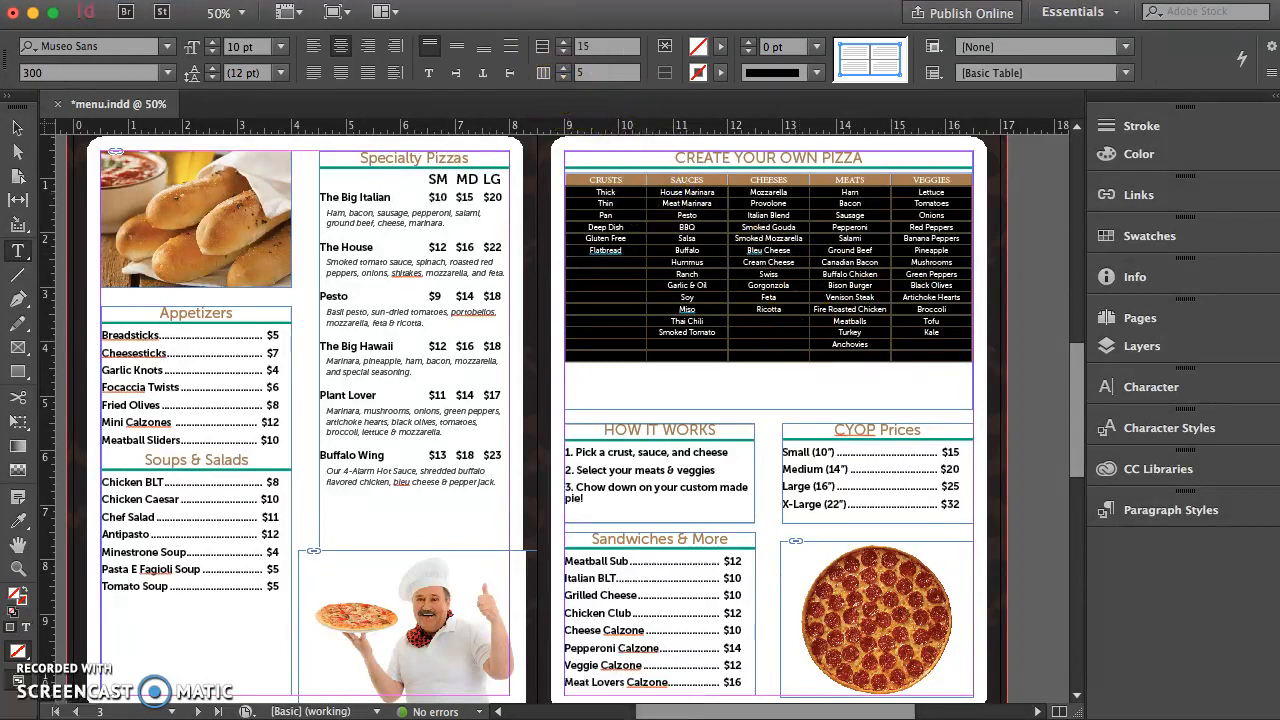
{"action": "left_click", "coordinate": [420, 1]}
{"action": "mouse_move", "coordinate": [464, 98]}
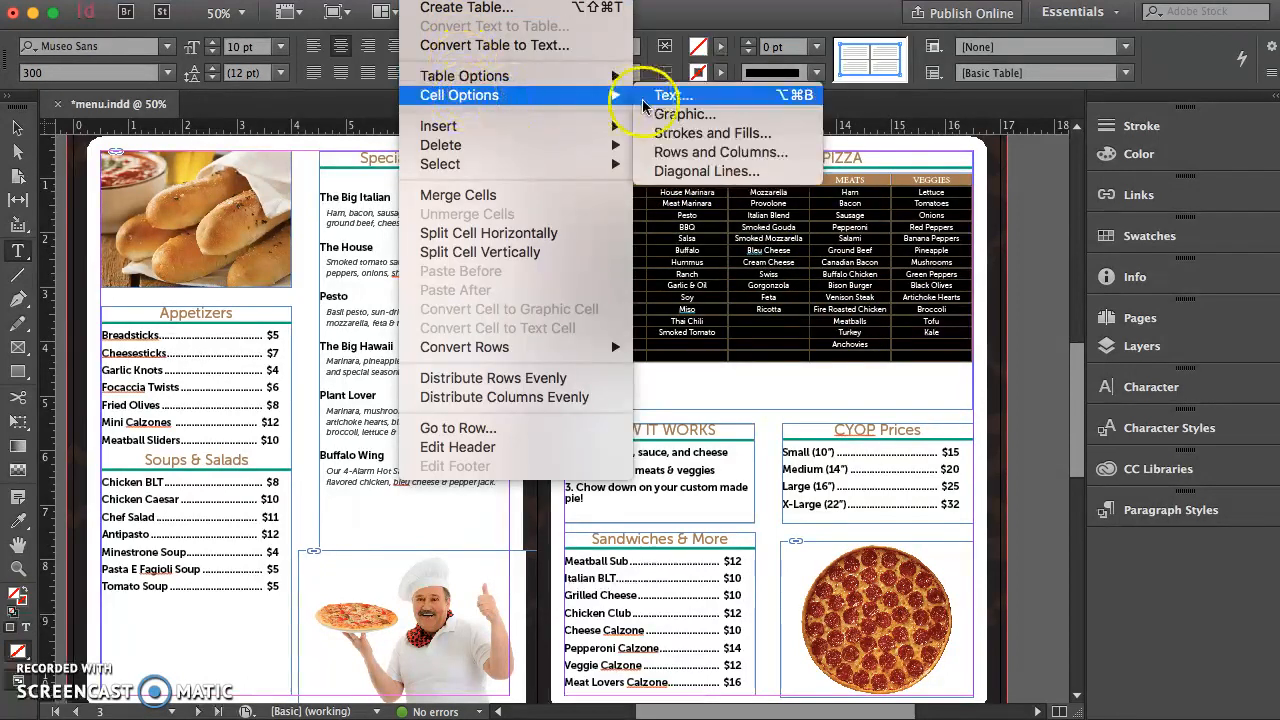
{"action": "left_click", "coordinate": [684, 153]}
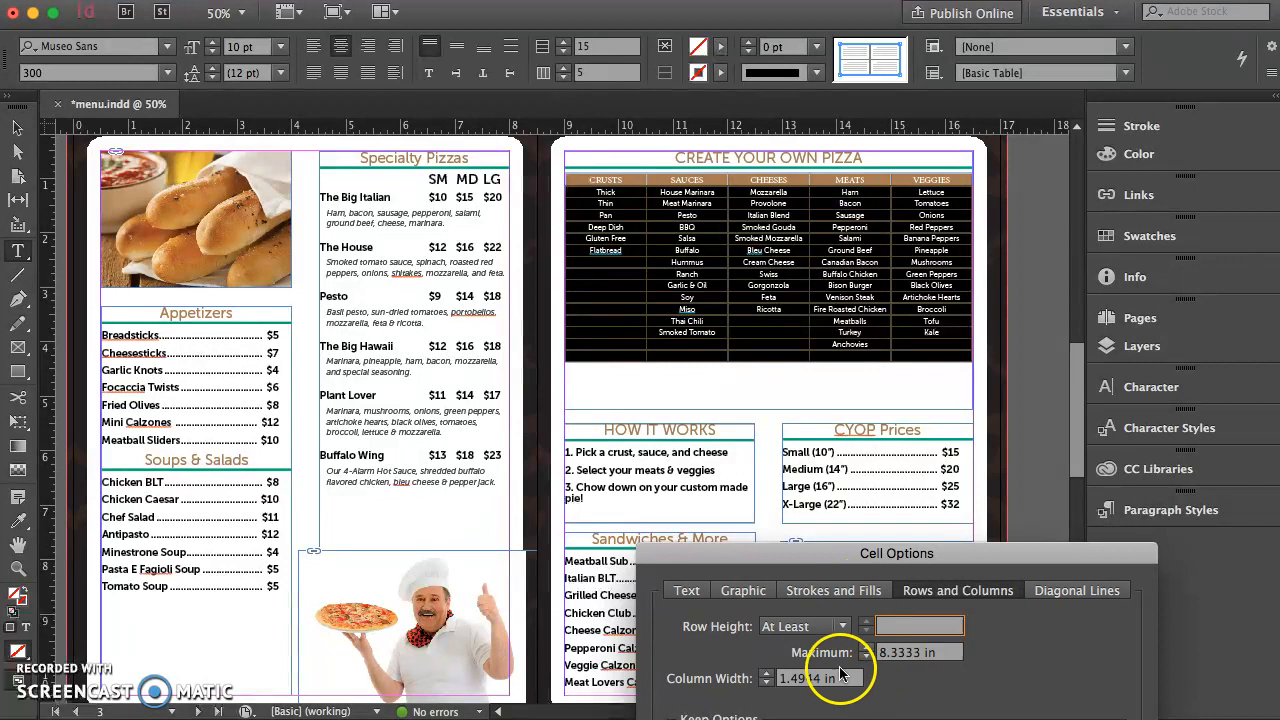
{"action": "left_click", "coordinate": [829, 591]}
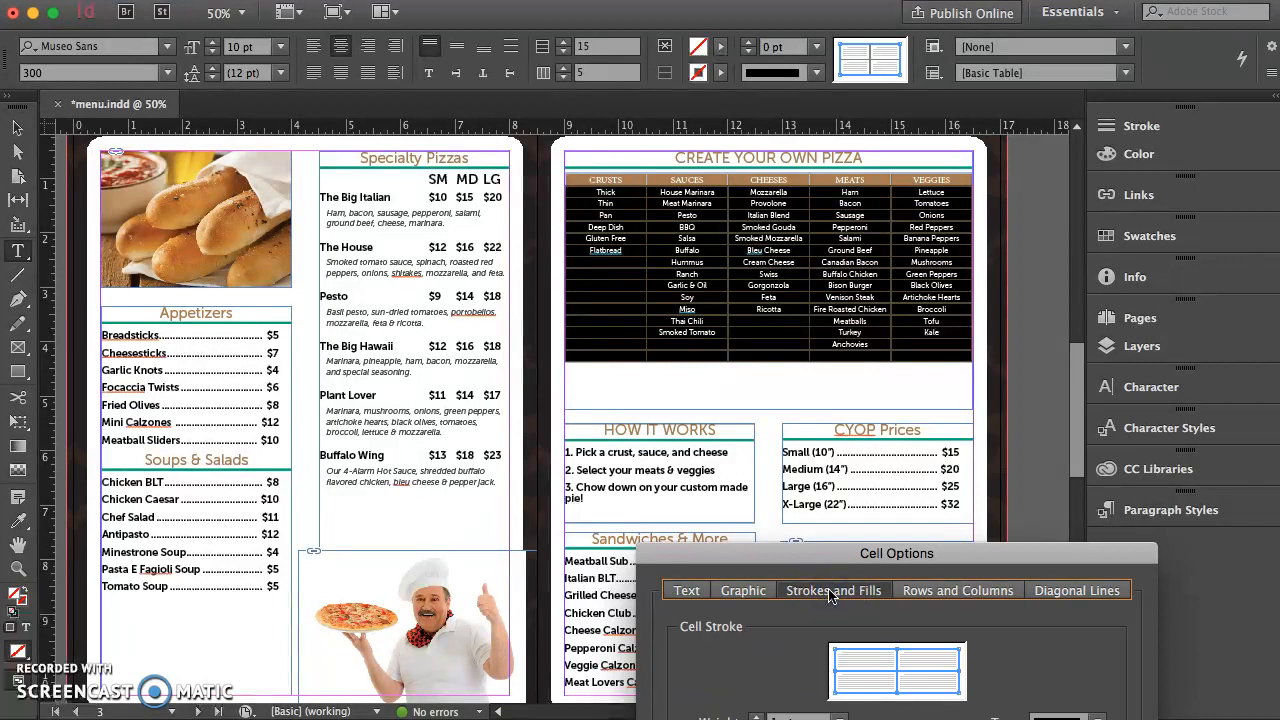
{"action": "left_click", "coordinate": [950, 590]}
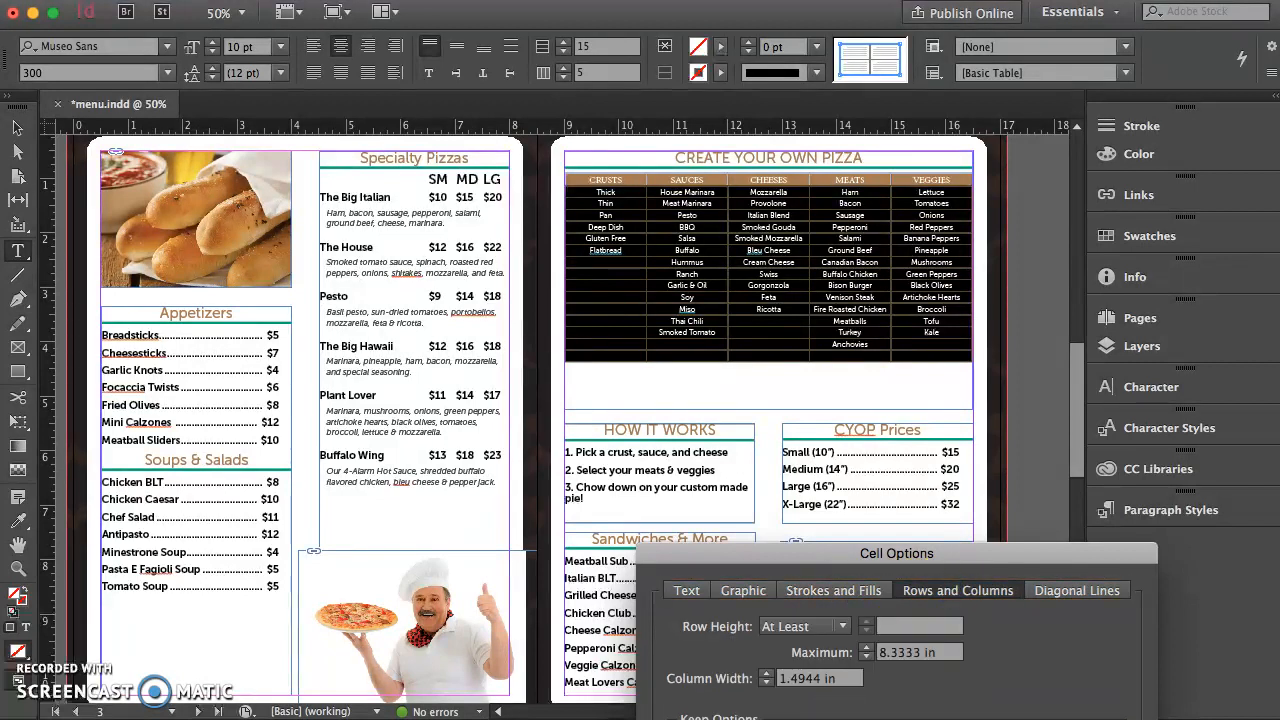
{"action": "key", "text": "Escape"}
Give the selected ingredient cells a 1 pt brown stroke on all inner and outer borders.
{"action": "left_click", "coordinate": [428, 1]}
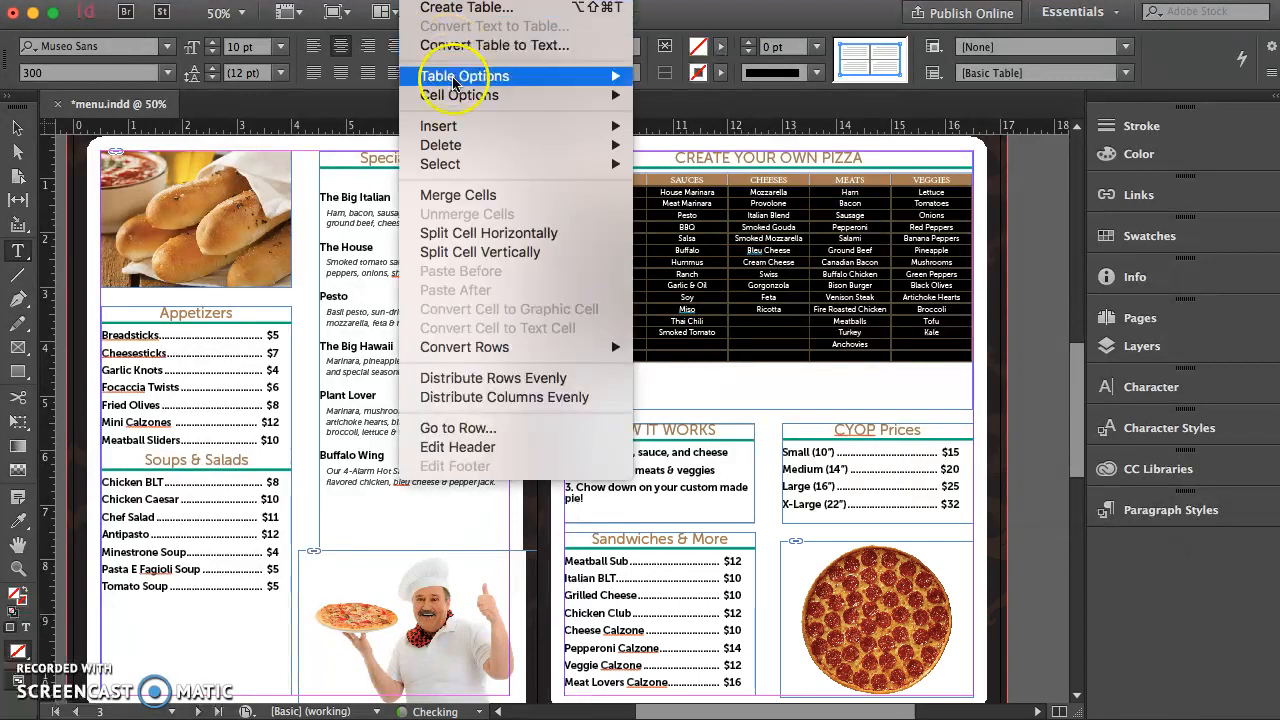
{"action": "mouse_move", "coordinate": [456, 101]}
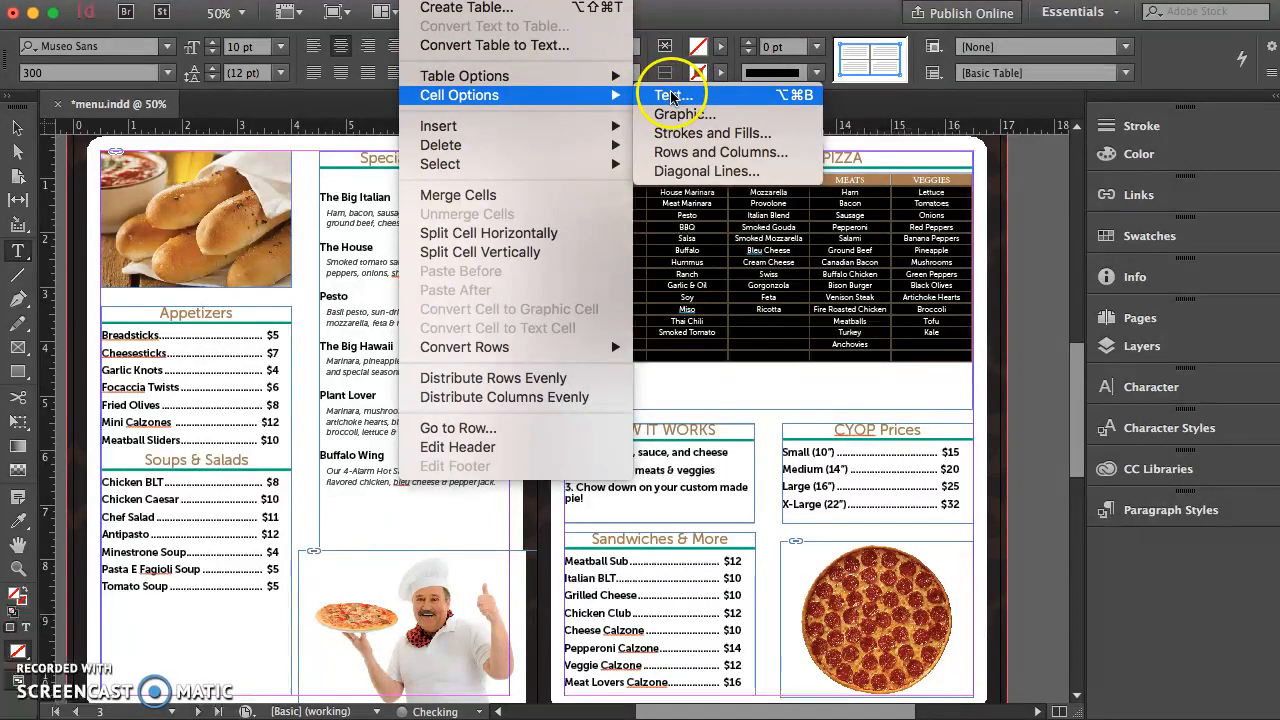
{"action": "left_click", "coordinate": [684, 157]}
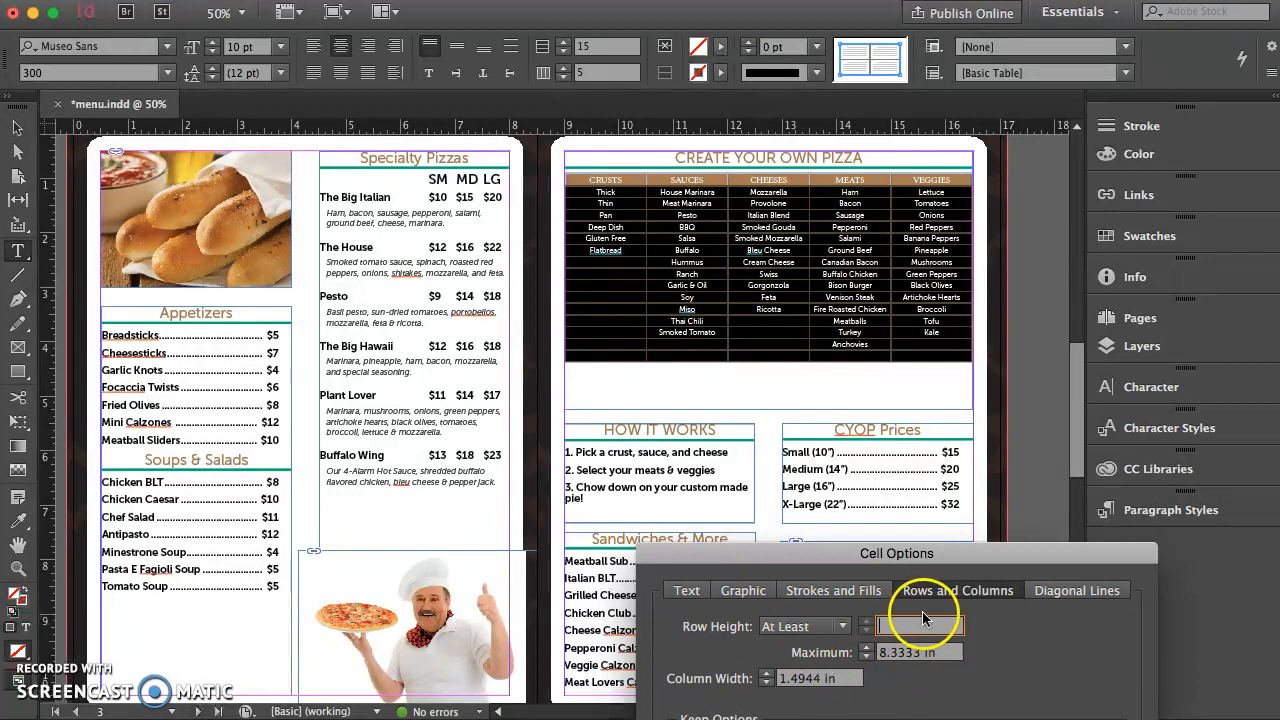
{"action": "left_click", "coordinate": [855, 592]}
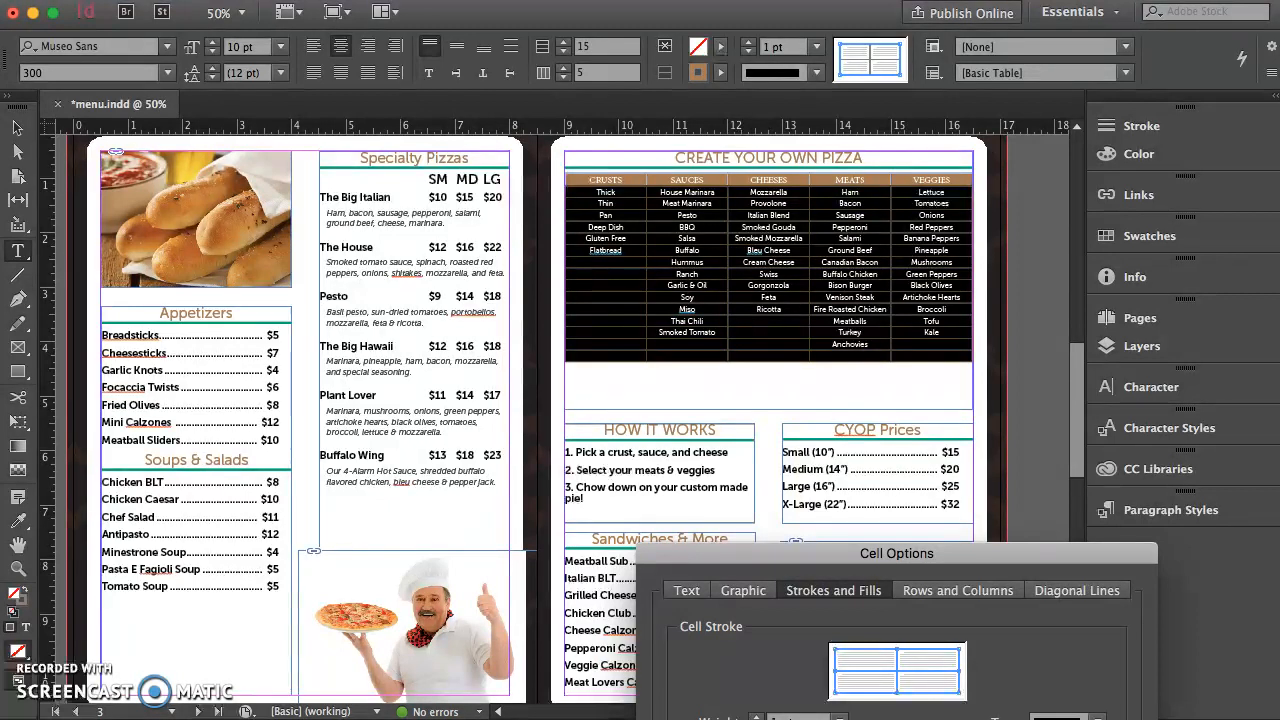
{"action": "key", "text": "Return"}
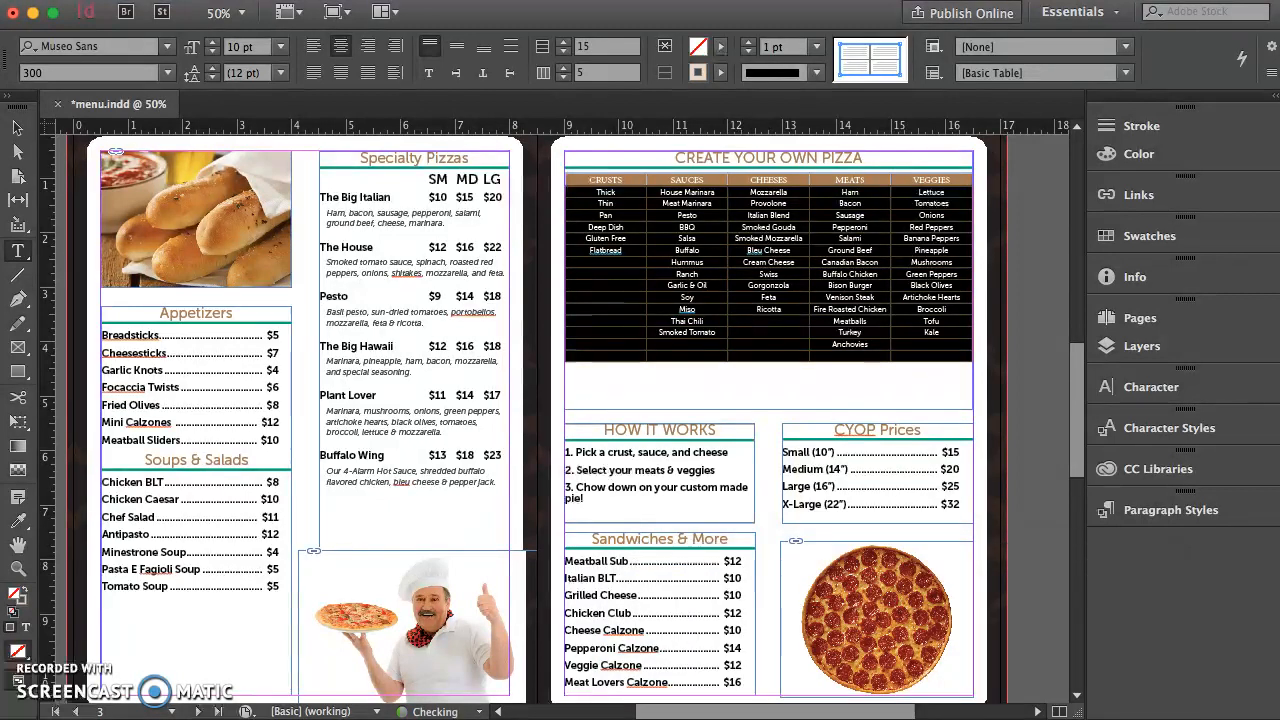
{"action": "left_click", "coordinate": [751, 259]}
{"action": "left_click_drag", "start_coordinate": [921, 362], "coordinate": [947, 360]}
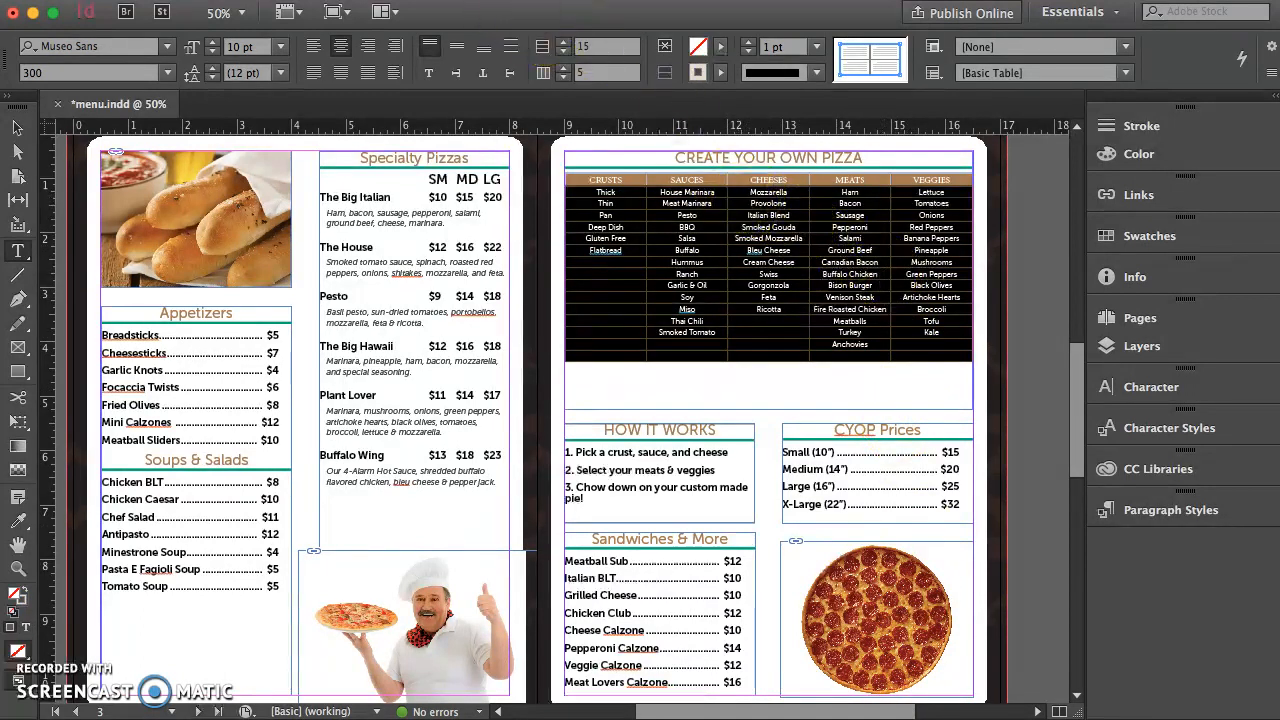
{"action": "left_click", "coordinate": [422, 0]}
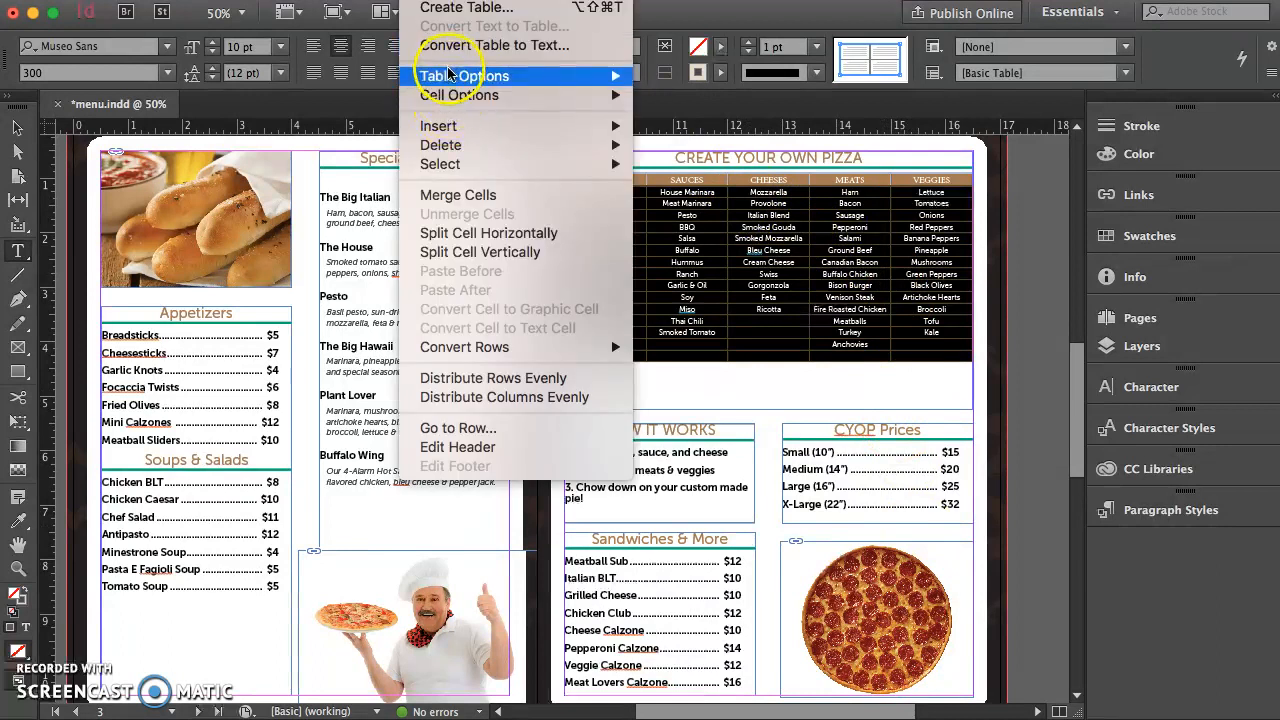
{"action": "mouse_move", "coordinate": [466, 78]}
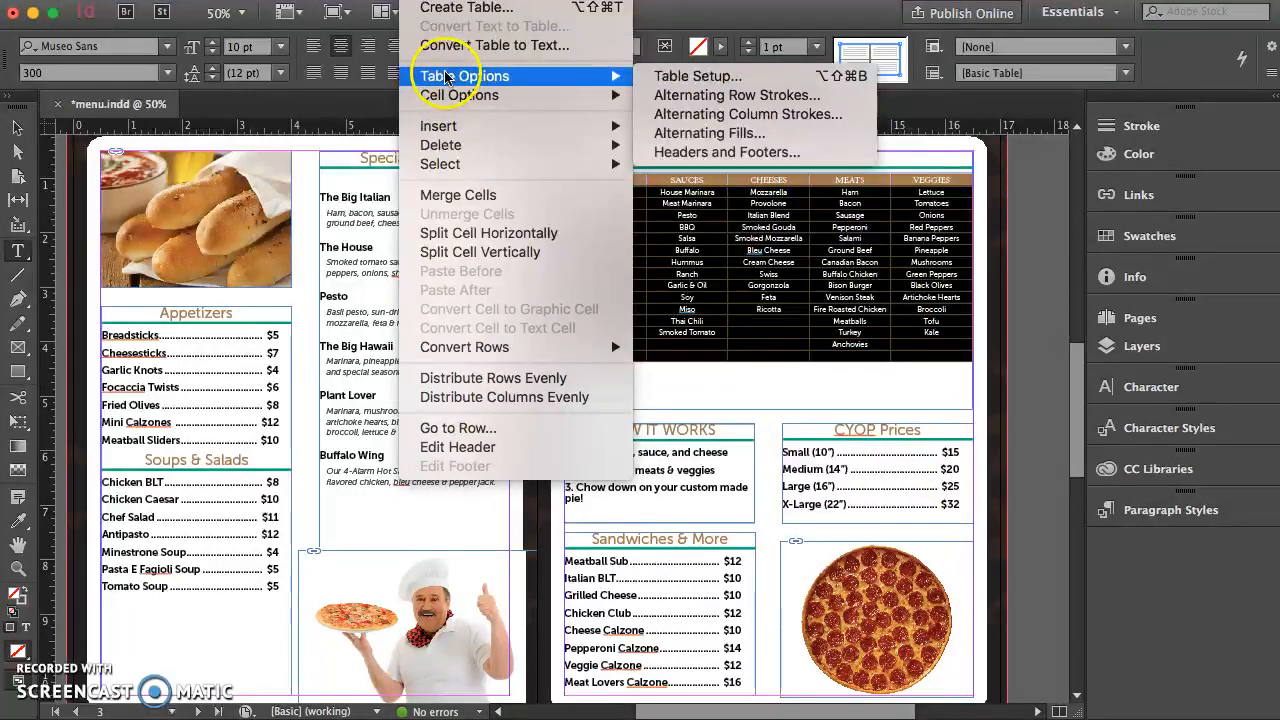
{"action": "left_click", "coordinate": [711, 133]}
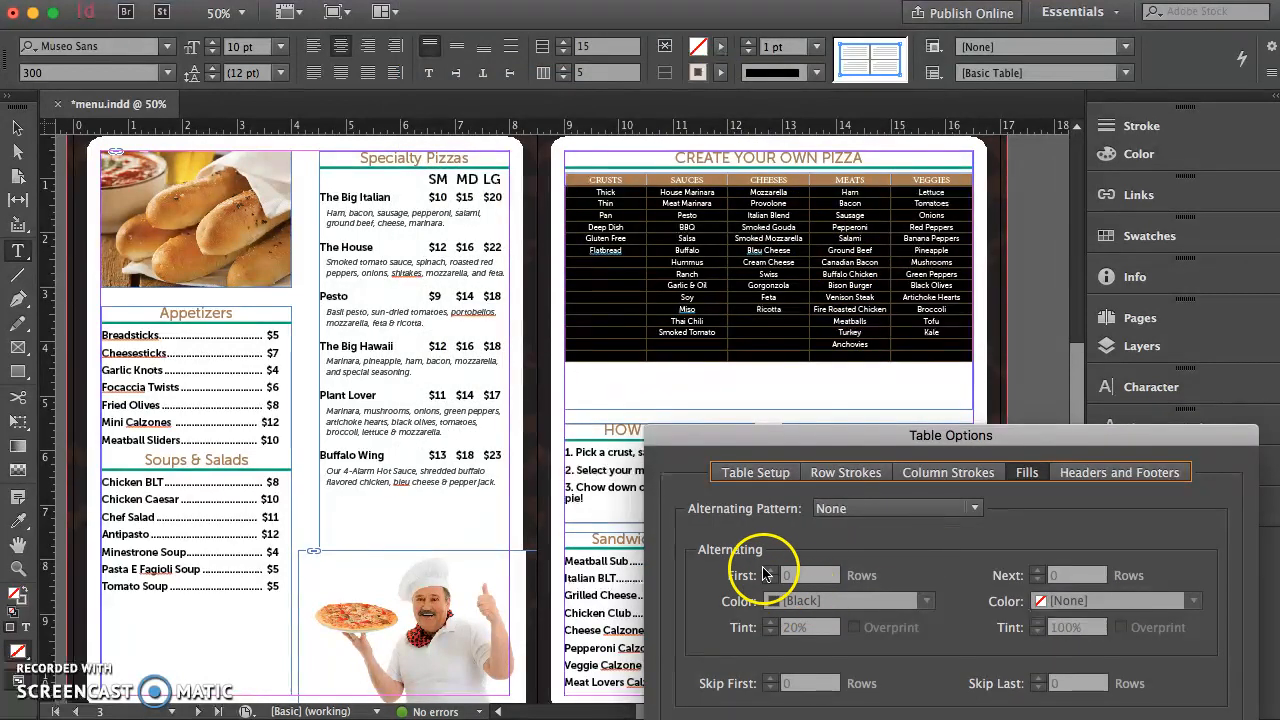
{"action": "left_click", "coordinate": [801, 574]}
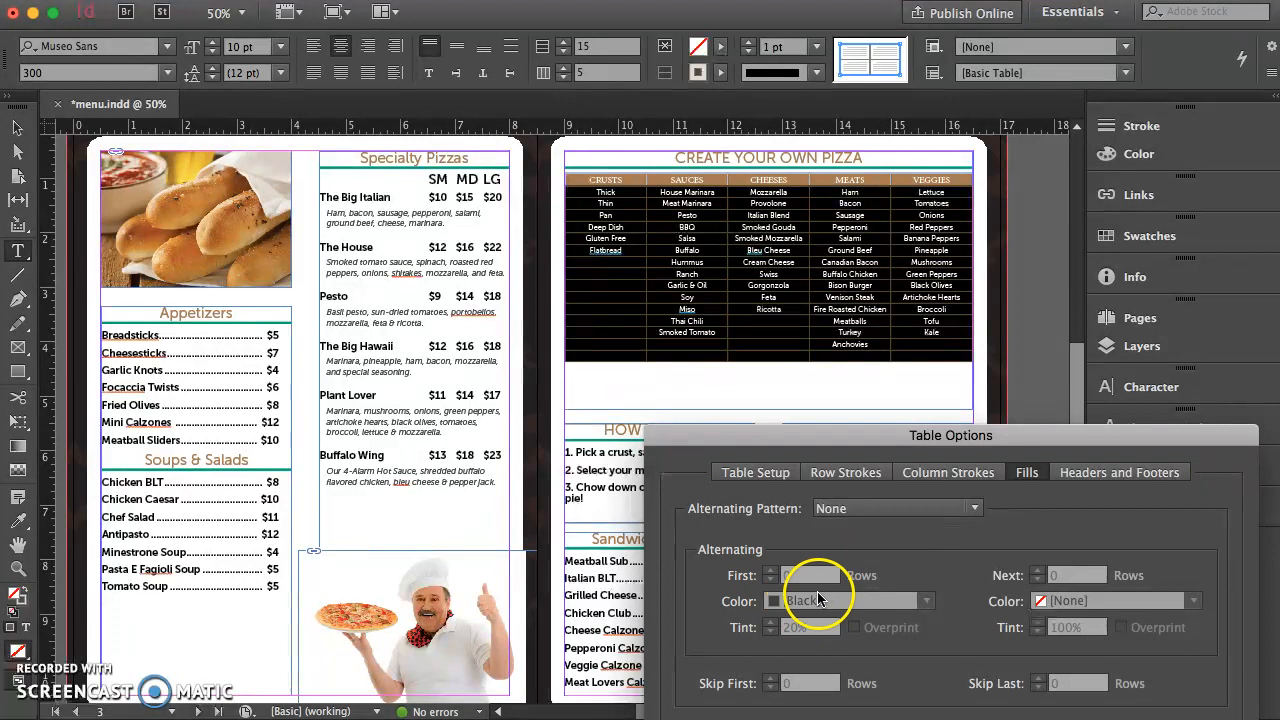
{"action": "left_click", "coordinate": [767, 577]}
{"action": "left_click", "coordinate": [766, 576]}
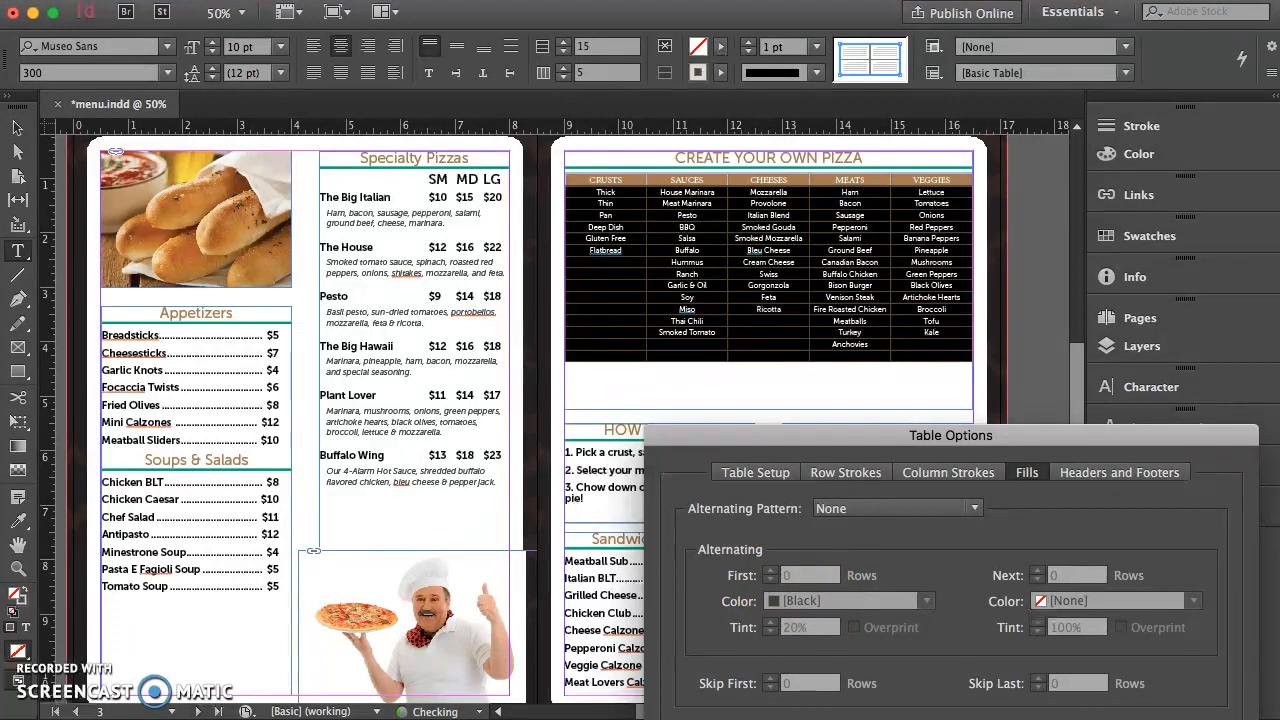
{"action": "key", "text": "Return"}
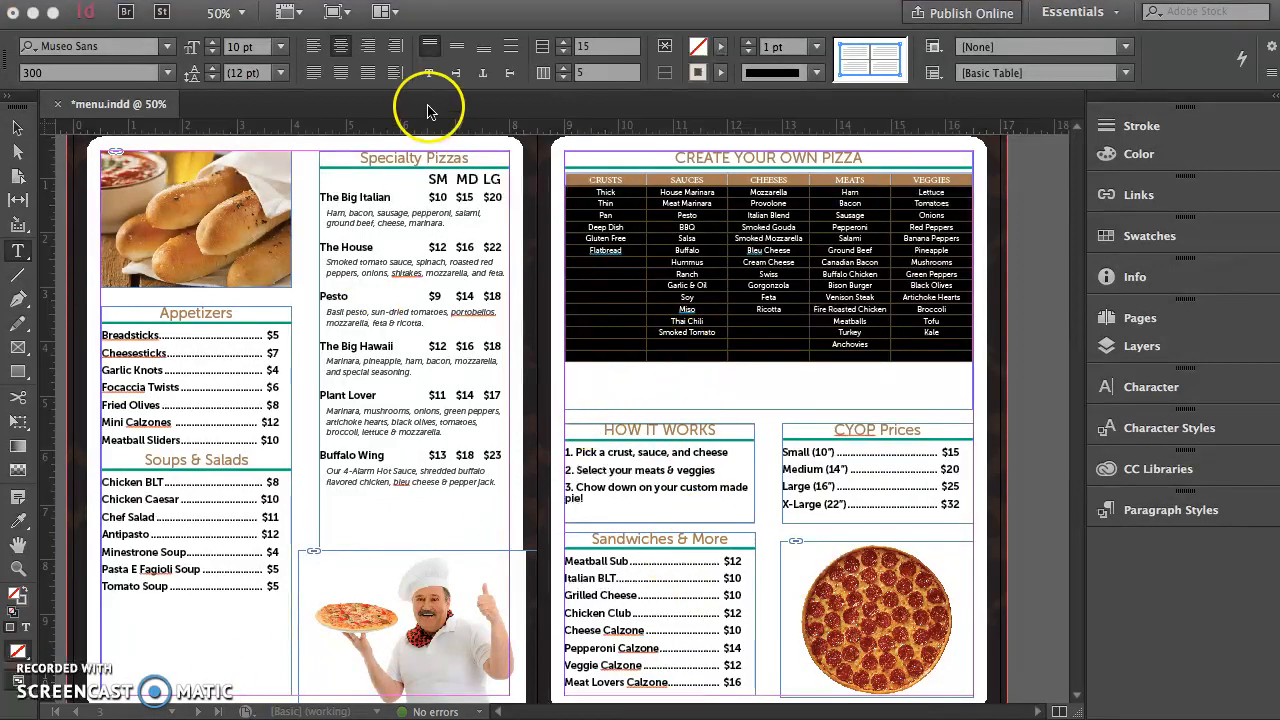
Apply an alternating fill to every other row of the Create Your Own Pizza table, using the brown C=30 M=50 Y=75 swatch.
{"action": "left_click", "coordinate": [420, 0]}
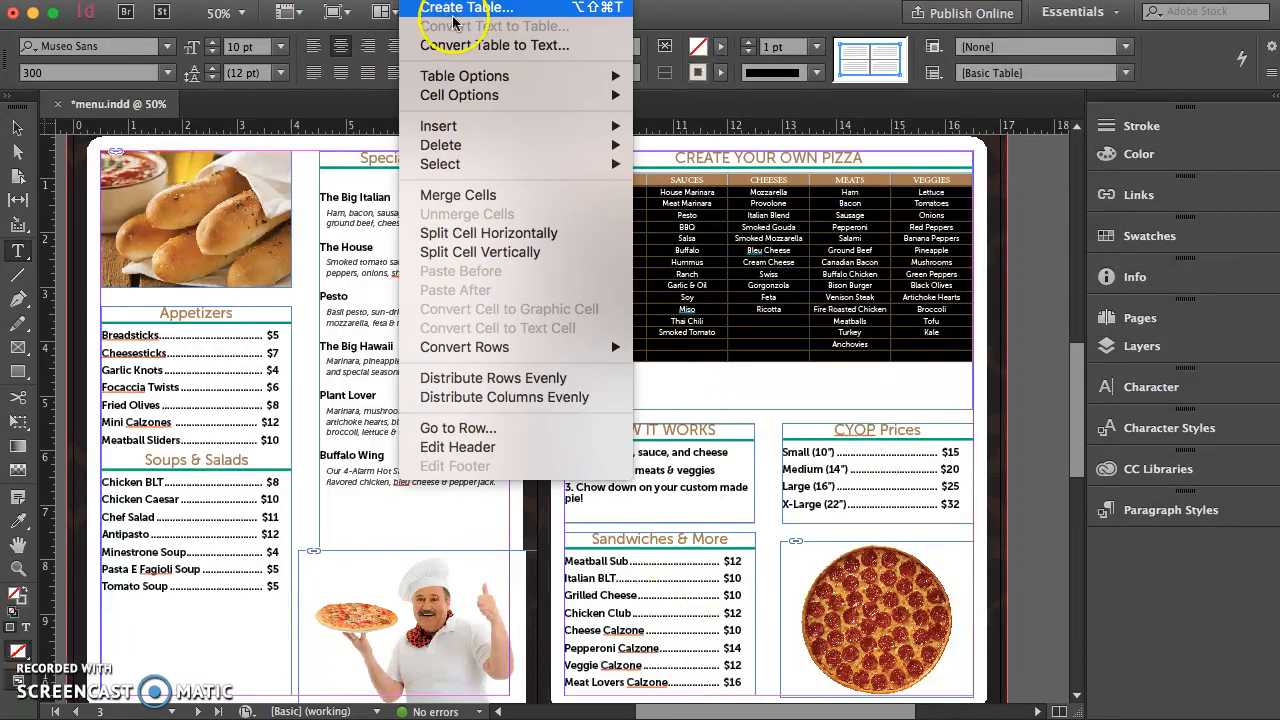
{"action": "mouse_move", "coordinate": [468, 80]}
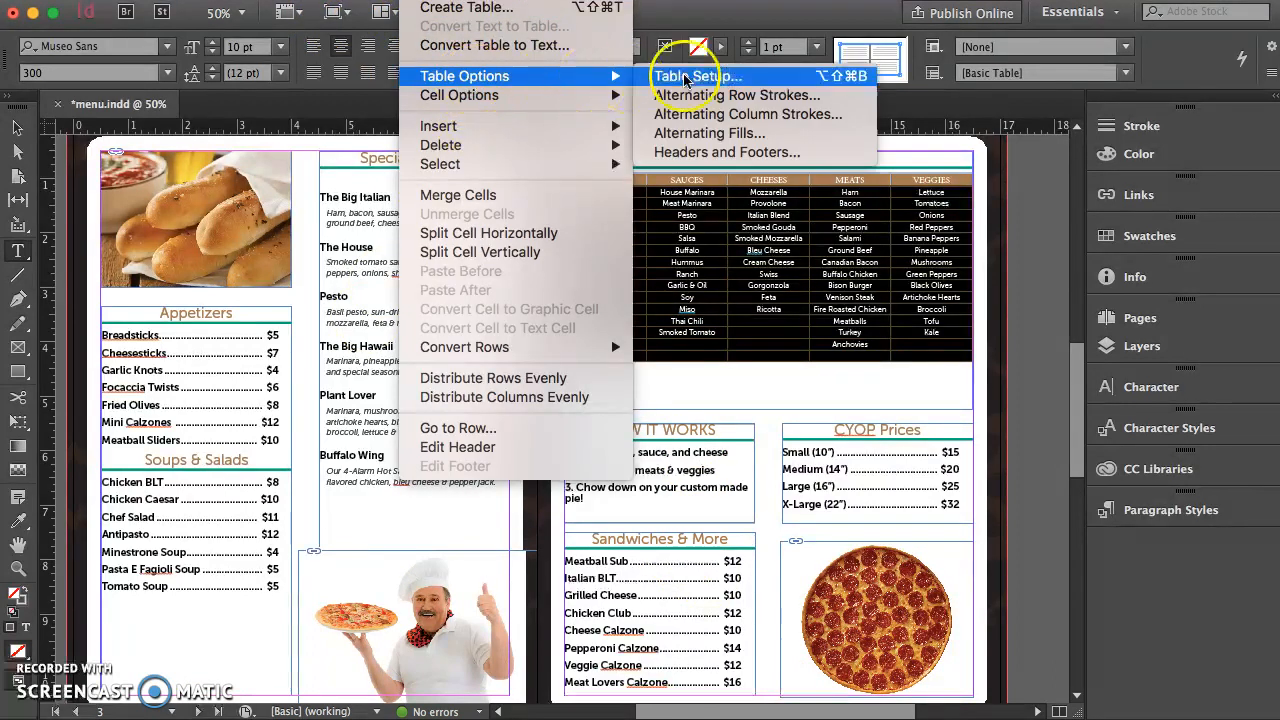
{"action": "left_click", "coordinate": [720, 133]}
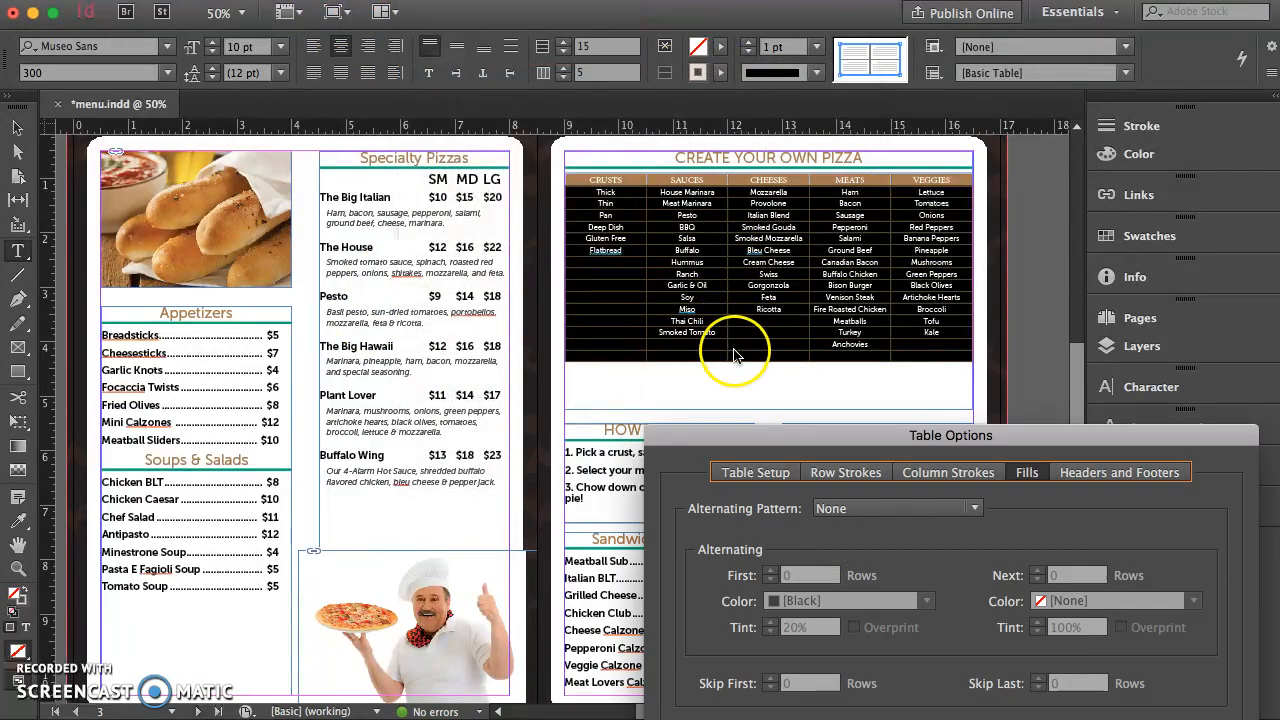
{"action": "left_click", "coordinate": [886, 507]}
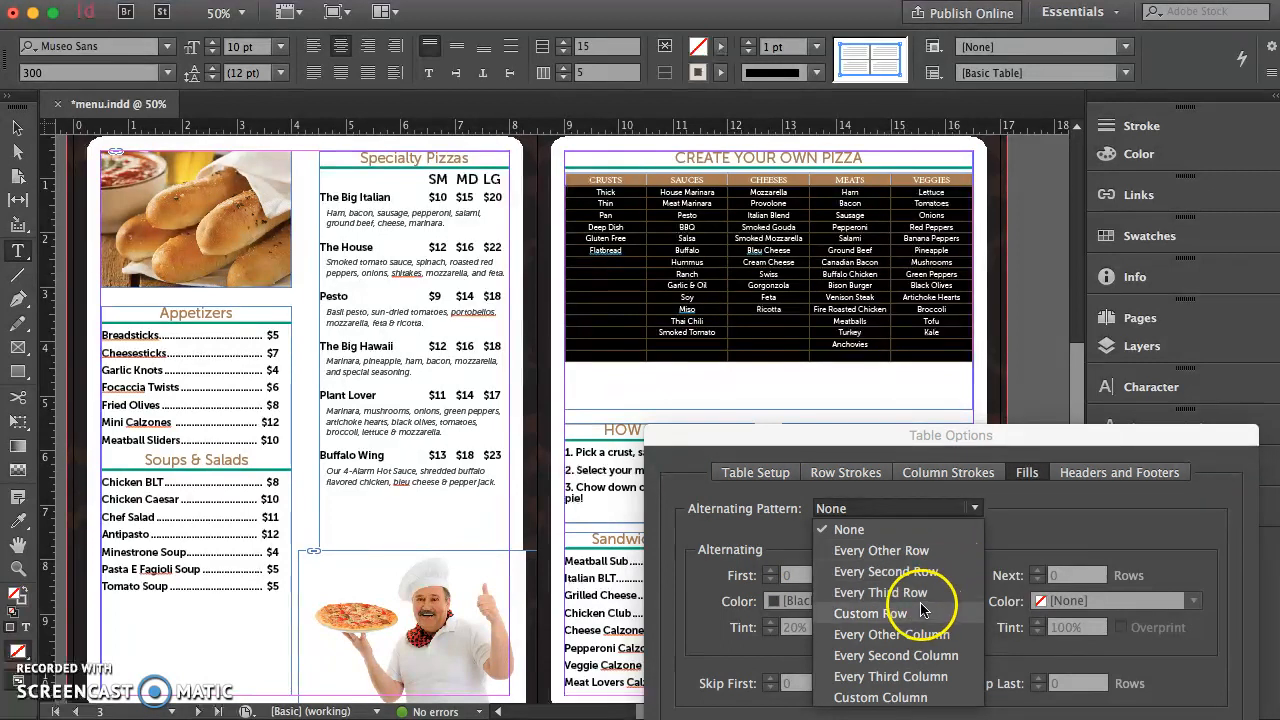
{"action": "left_click", "coordinate": [886, 553]}
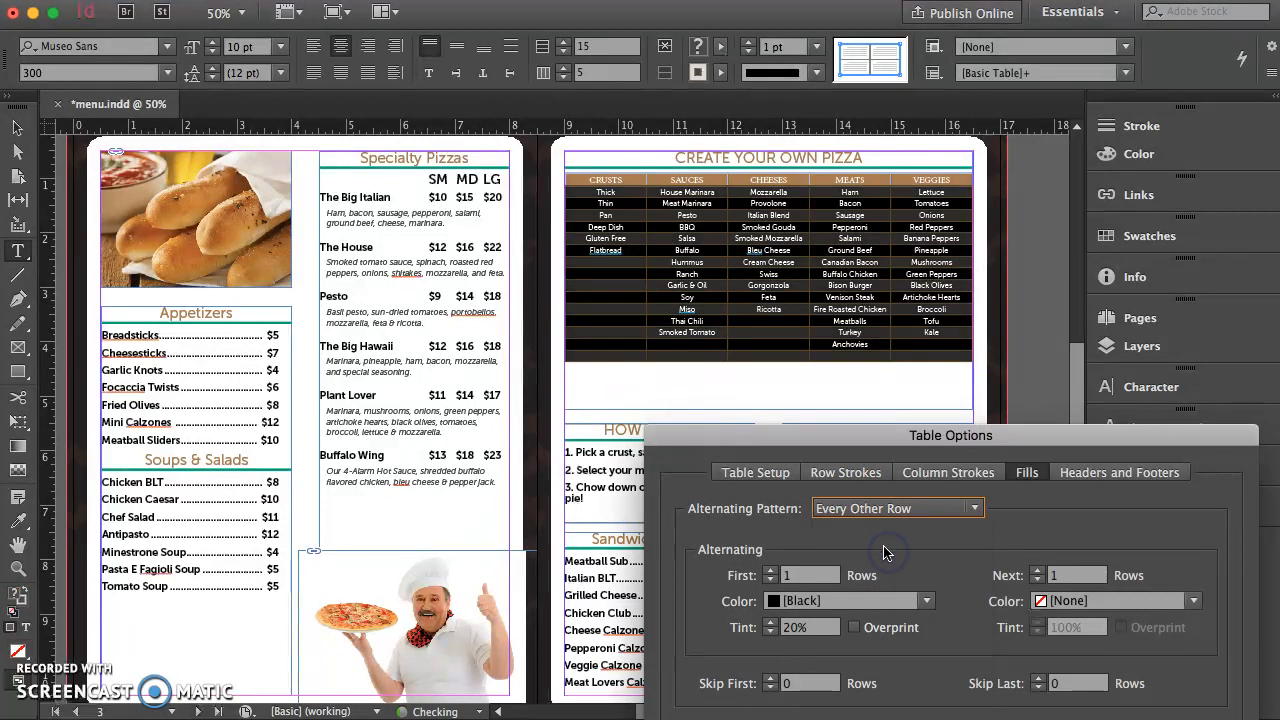
{"action": "left_click", "coordinate": [927, 602]}
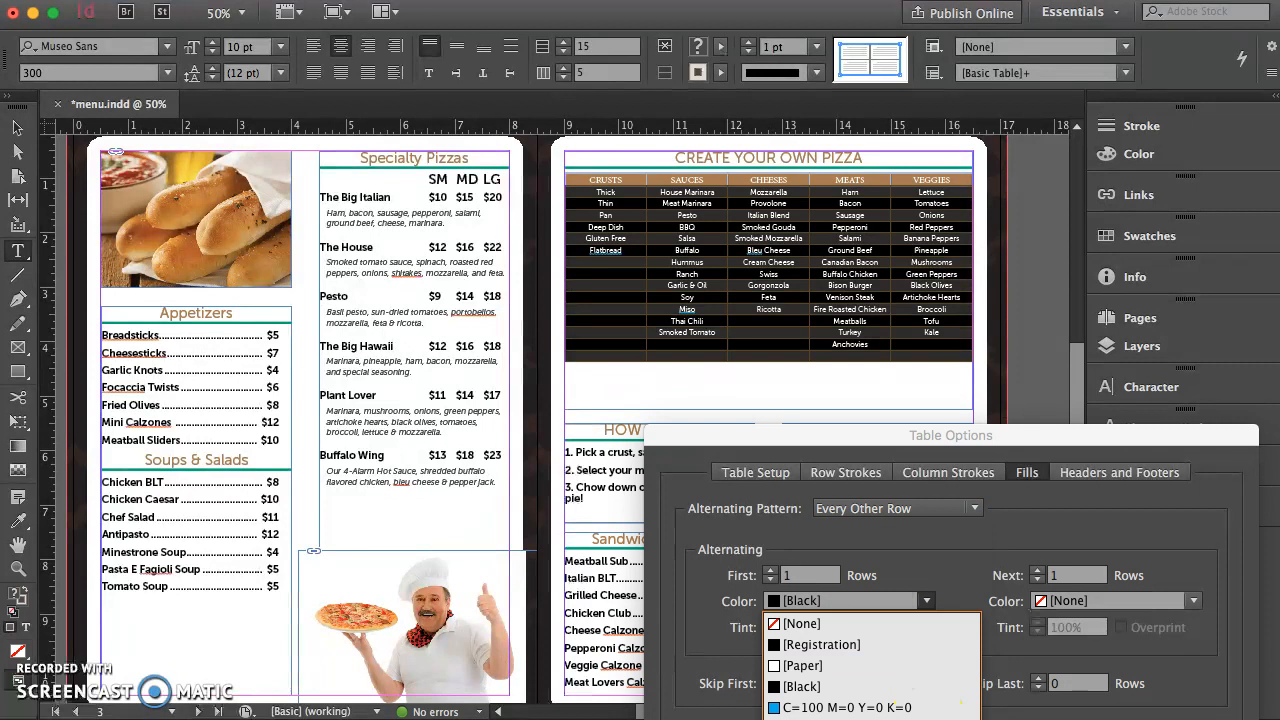
{"action": "left_click", "coordinate": [930, 718]}
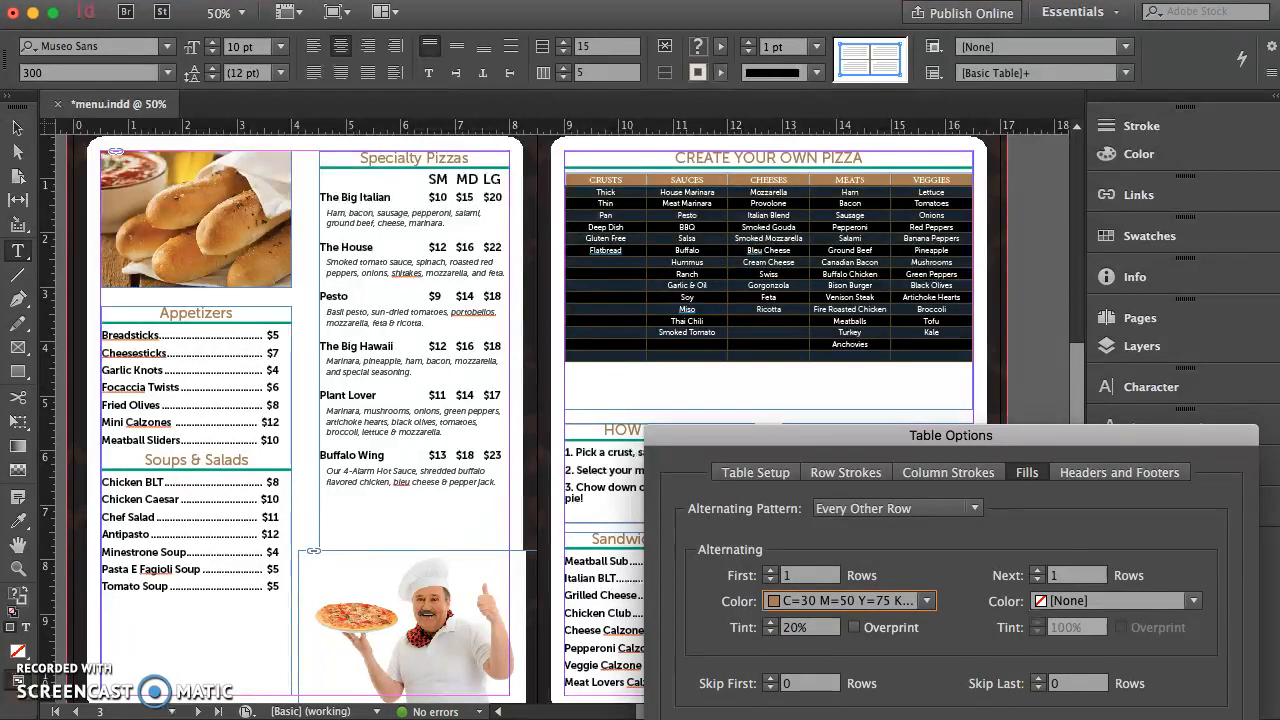
{"action": "key", "text": "Return"}
{"action": "left_click", "coordinate": [872, 297]}
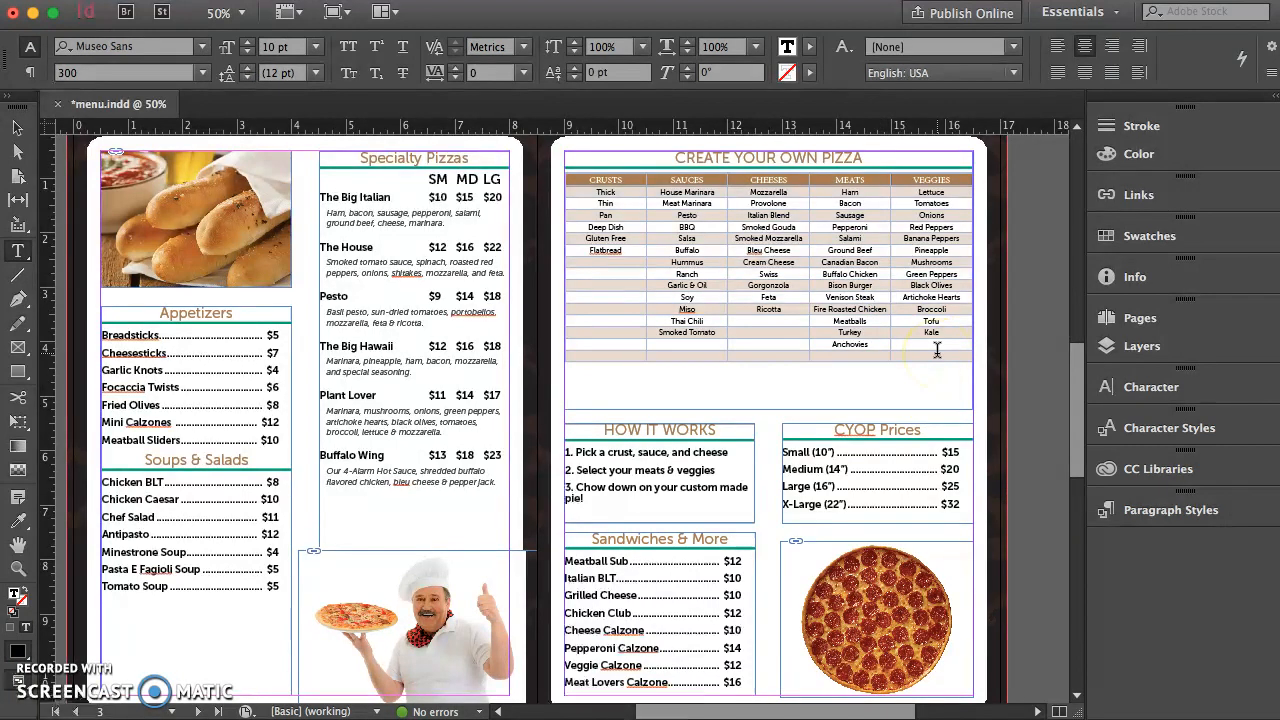
Select all ingredient cells below the header row and set their linked cell insets to 0.07 in on all sides.
{"action": "left_click_drag", "start_coordinate": [928, 358], "coordinate": [545, 195]}
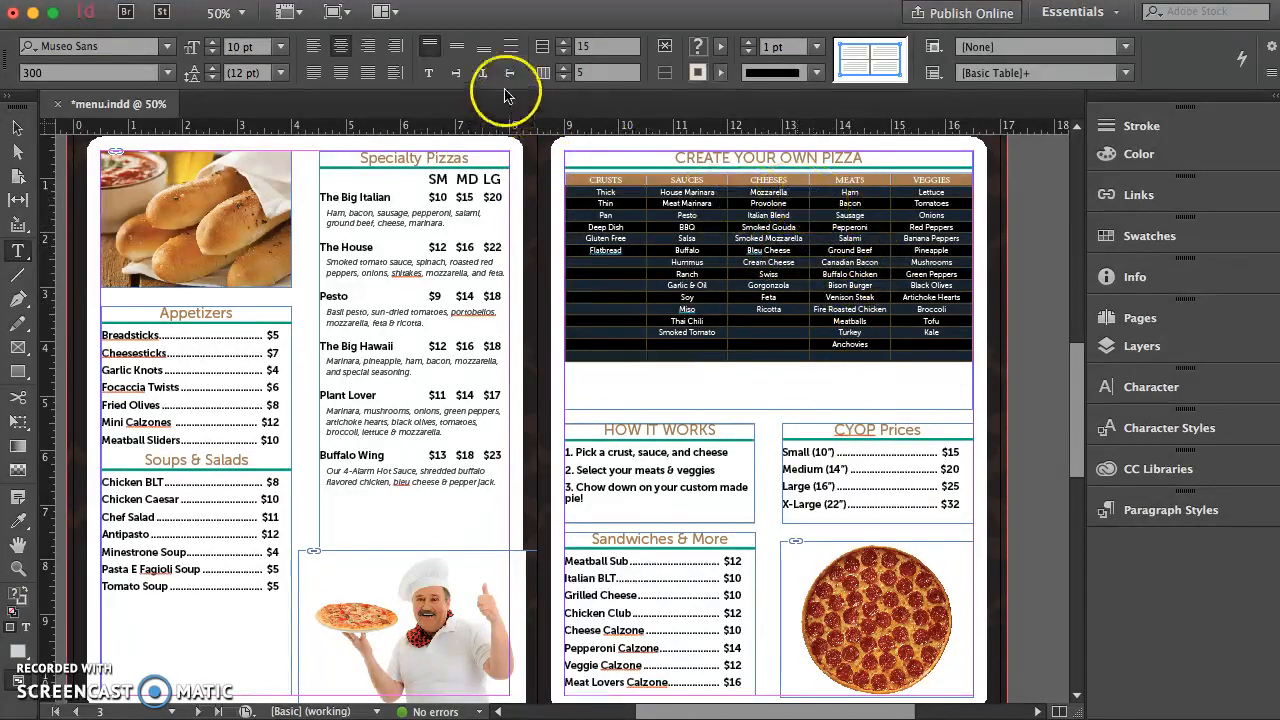
{"action": "left_click", "coordinate": [420, 1]}
{"action": "mouse_move", "coordinate": [453, 95]}
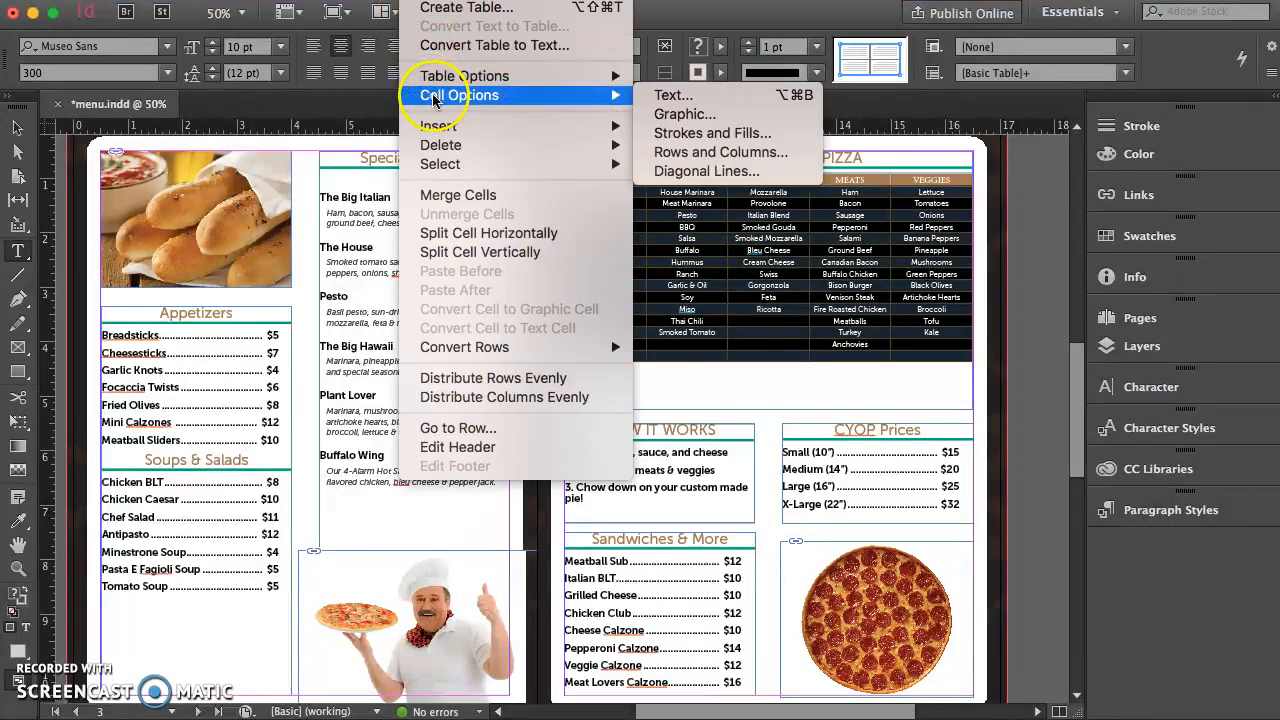
{"action": "left_click", "coordinate": [680, 96]}
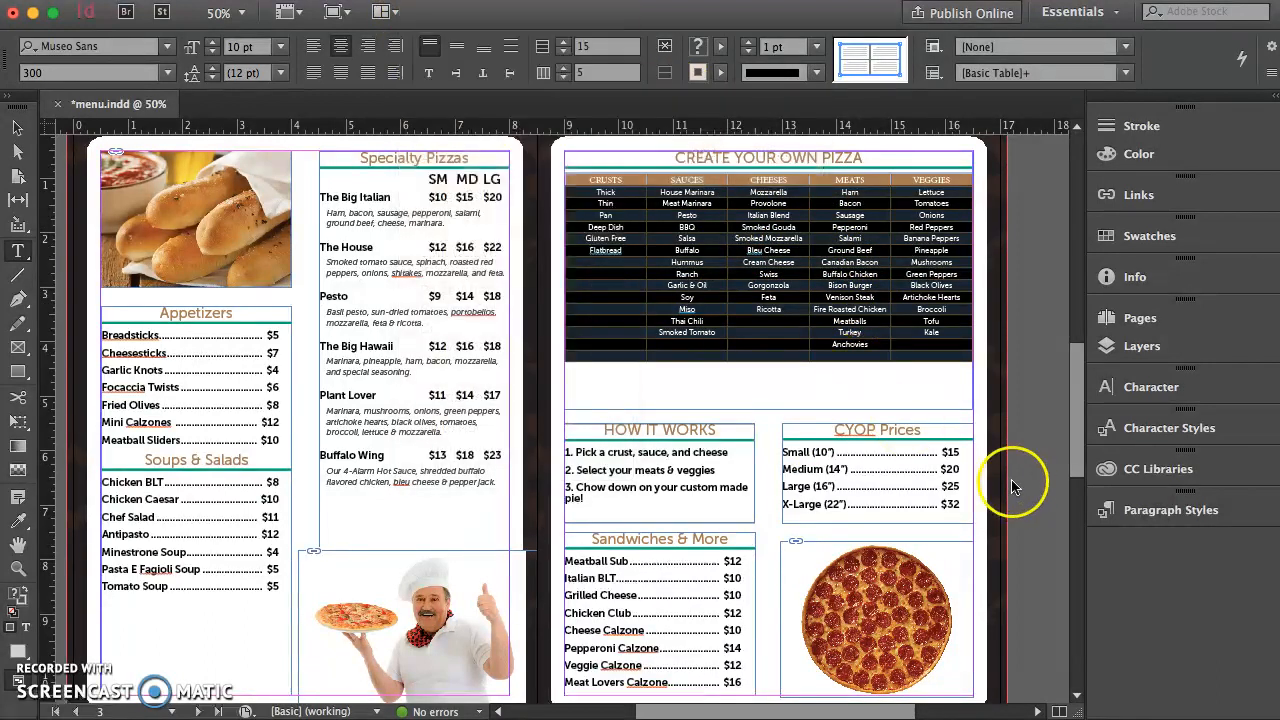
{"action": "left_click_drag", "start_coordinate": [1023, 549], "coordinate": [797, 322]}
{"action": "left_click", "coordinate": [645, 423]}
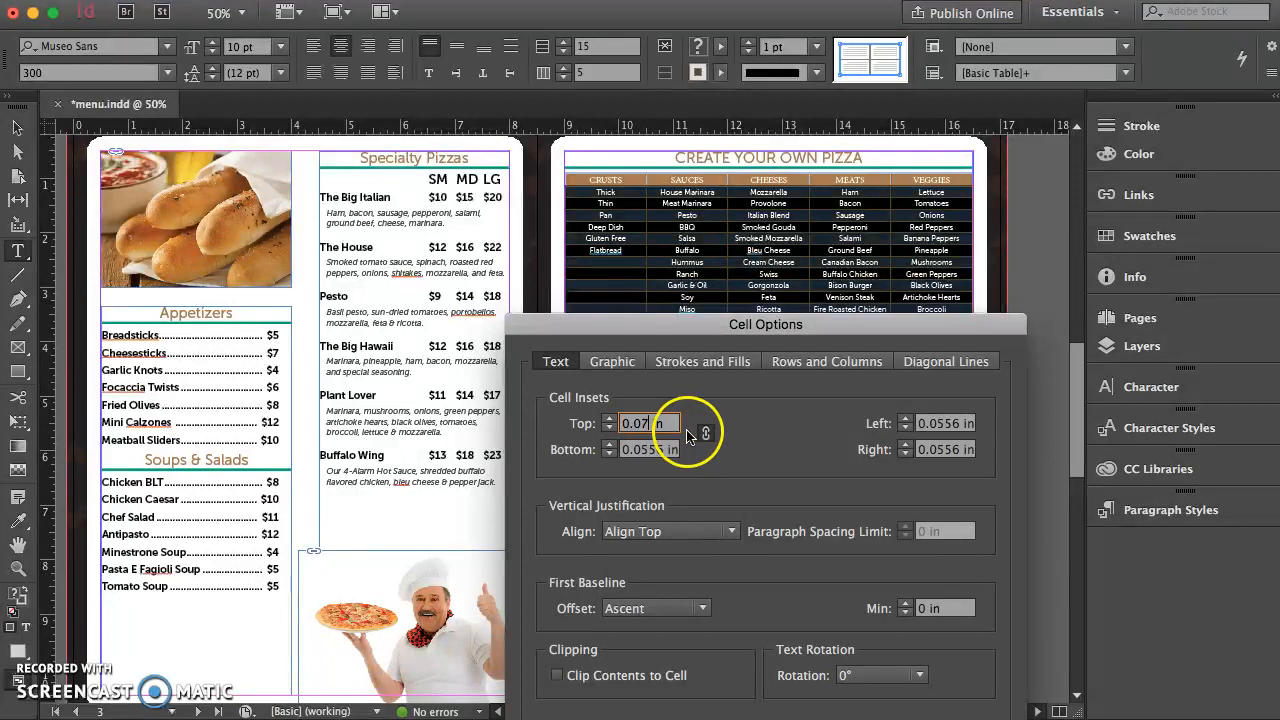
{"action": "key", "text": "Tab"}
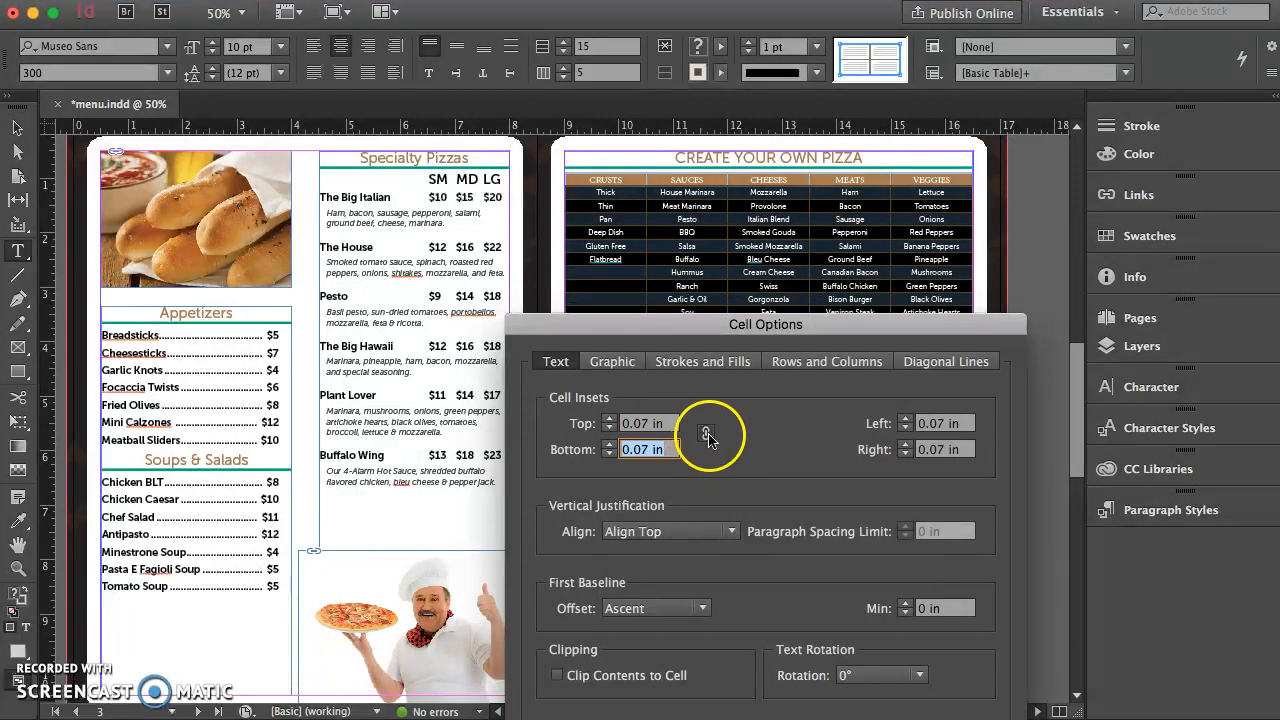
Move the cell options clear of the table and set all four cell insets to 0.08 in.
{"action": "left_click_drag", "start_coordinate": [735, 338], "coordinate": [258, 284]}
{"action": "left_click", "coordinate": [165, 378]}
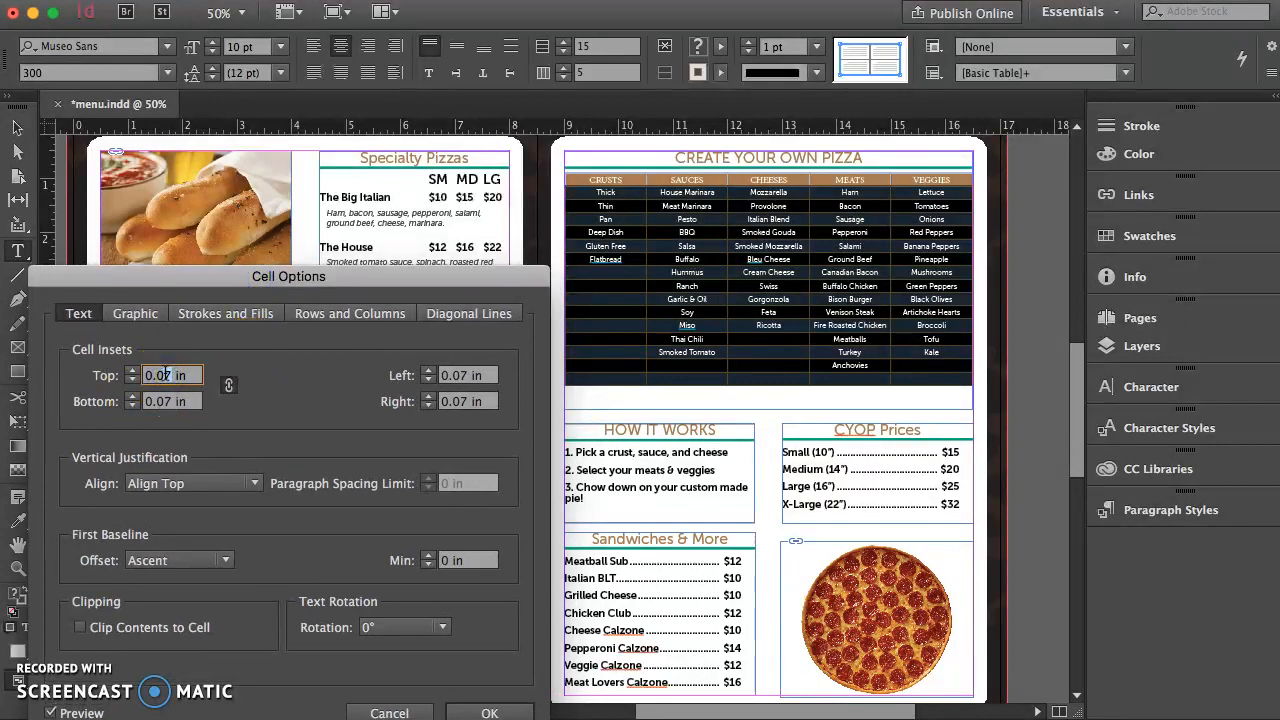
{"action": "key", "text": "Tab"}
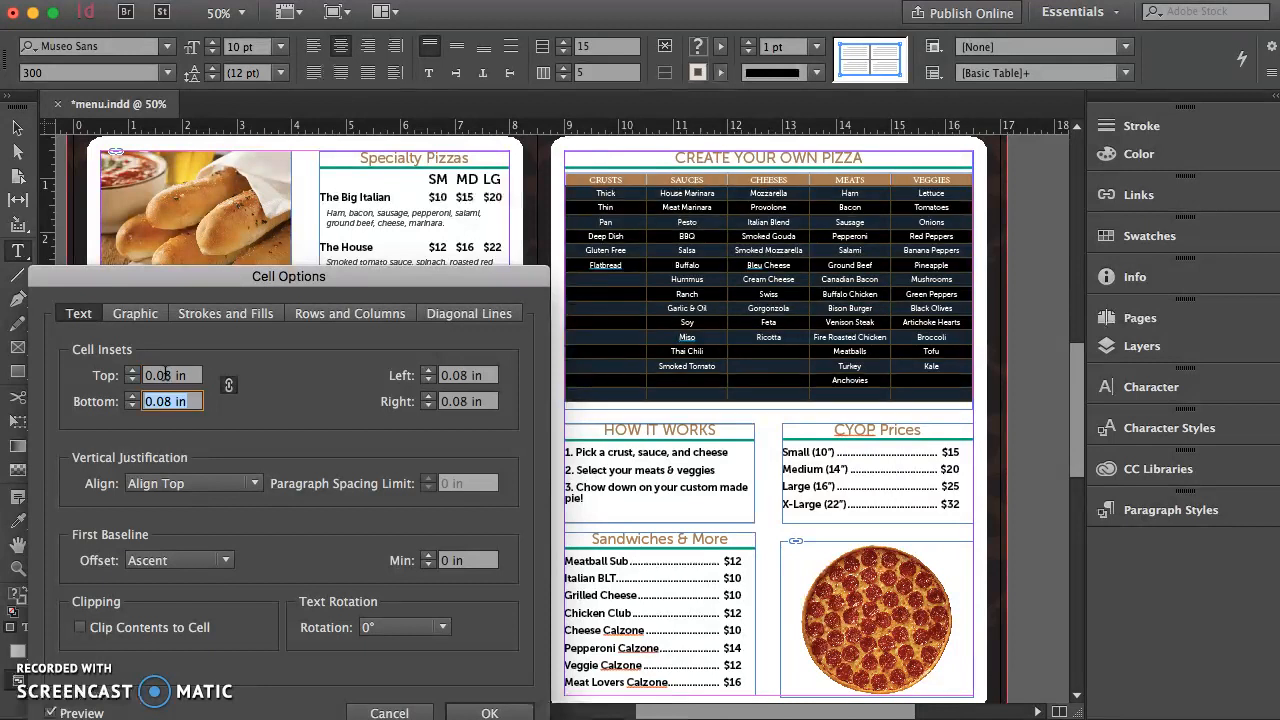
Set all four cell insets of the selected ingredient cells to 0.085 in and apply the cell options.
{"action": "left_click", "coordinate": [171, 381]}
{"action": "key", "text": "Tab"}
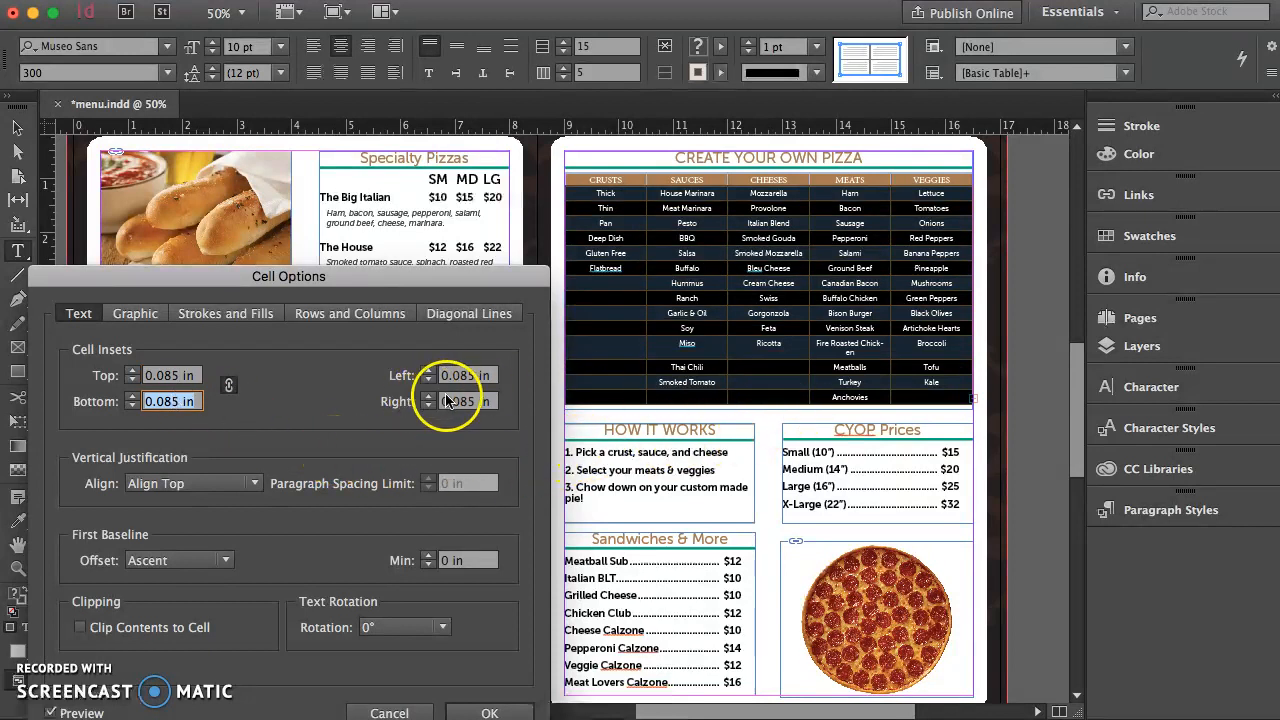
{"action": "left_click", "coordinate": [489, 713]}
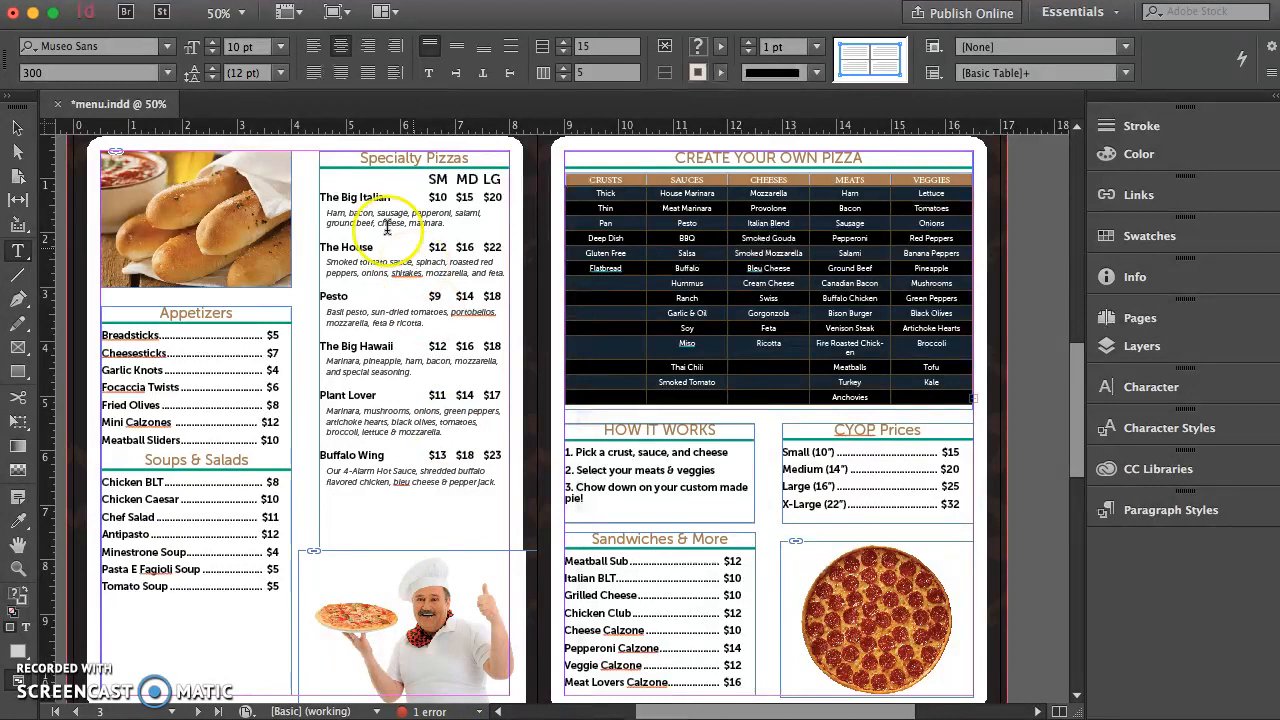
Resize the text frame holding the Create Your Own Pizza table from its lower edge to a height of about 4.75 in.
{"action": "left_click", "coordinate": [18, 128]}
{"action": "left_click_drag", "start_coordinate": [765, 411], "coordinate": [846, 400]}
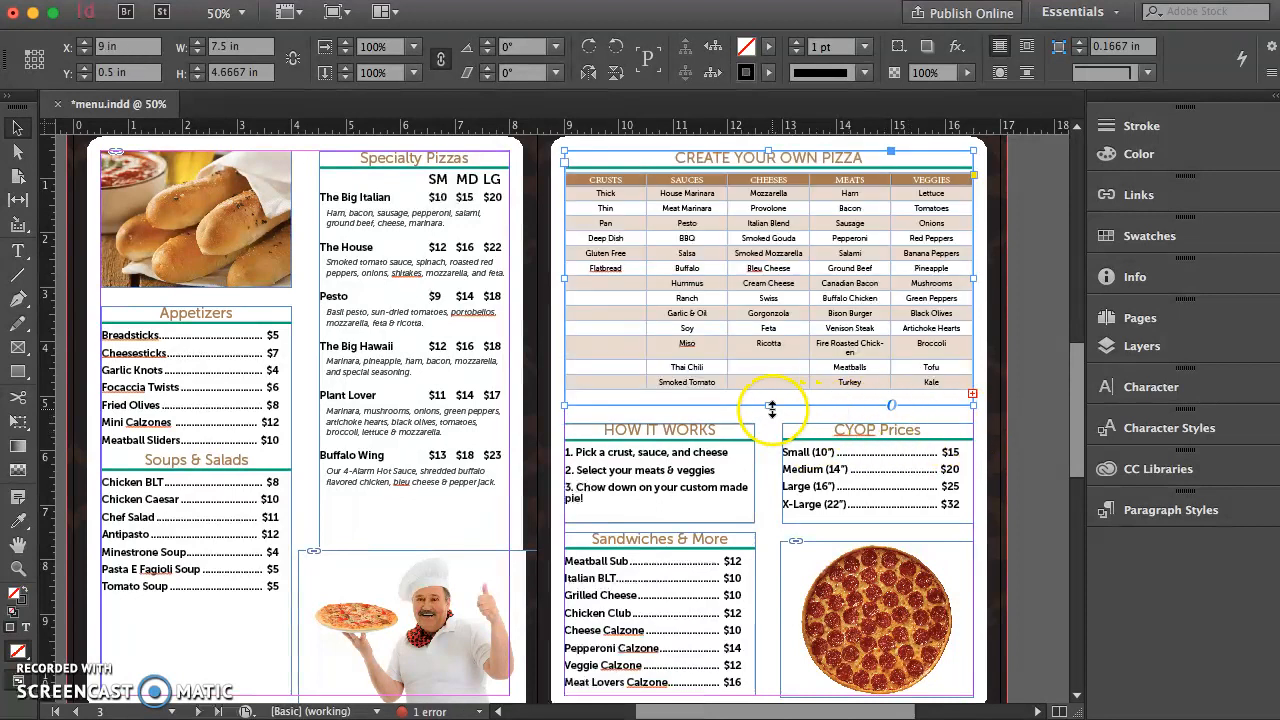
{"action": "left_click_drag", "start_coordinate": [770, 409], "coordinate": [768, 416]}
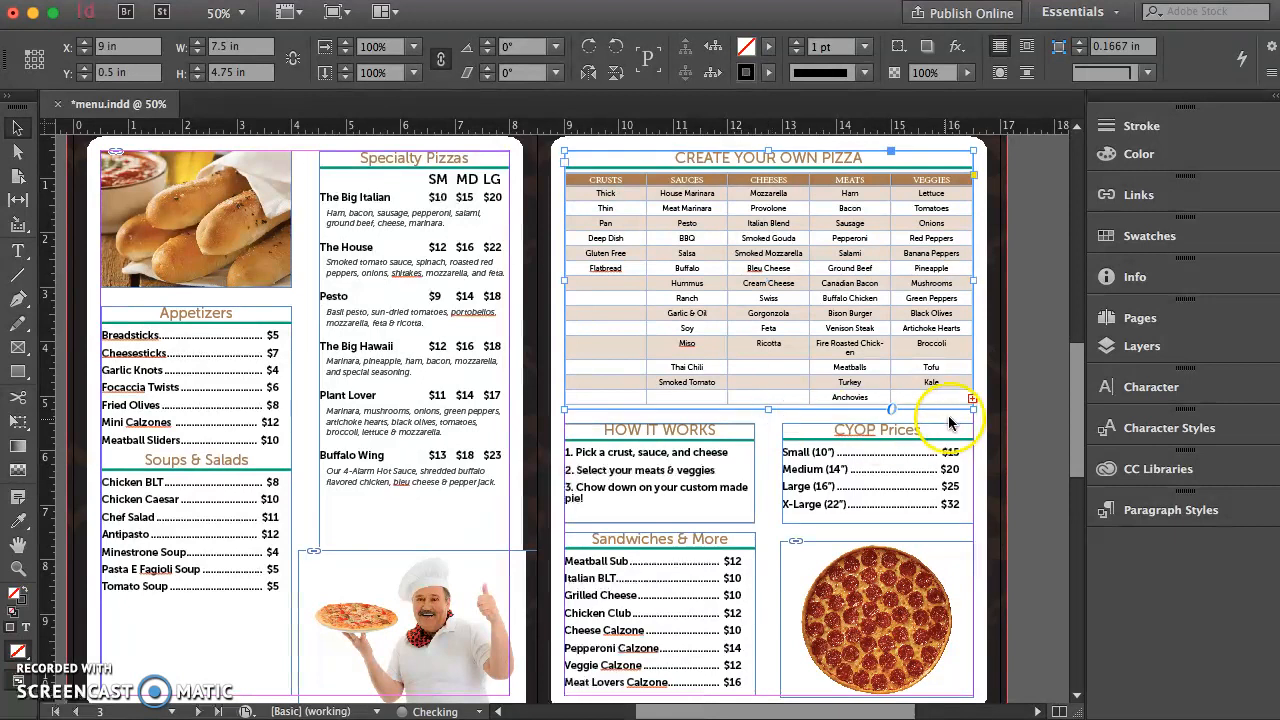
{"action": "left_click", "coordinate": [981, 429]}
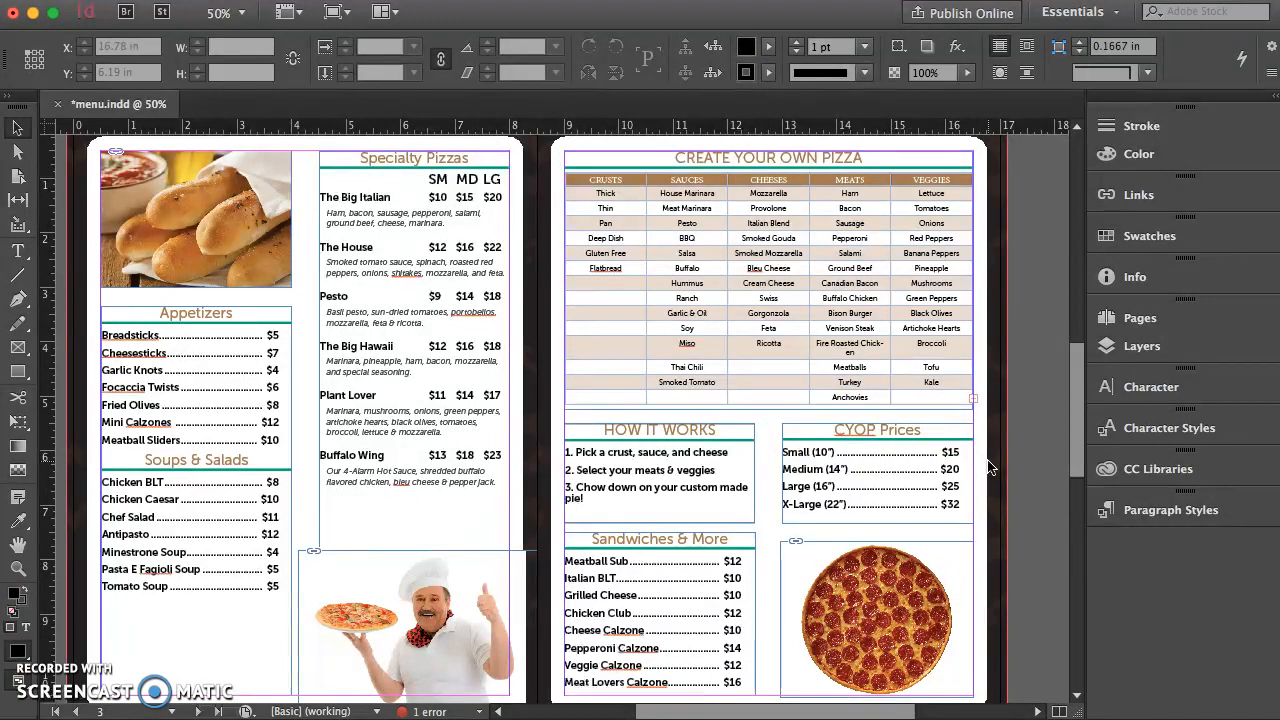
{"action": "left_click", "coordinate": [988, 461]}
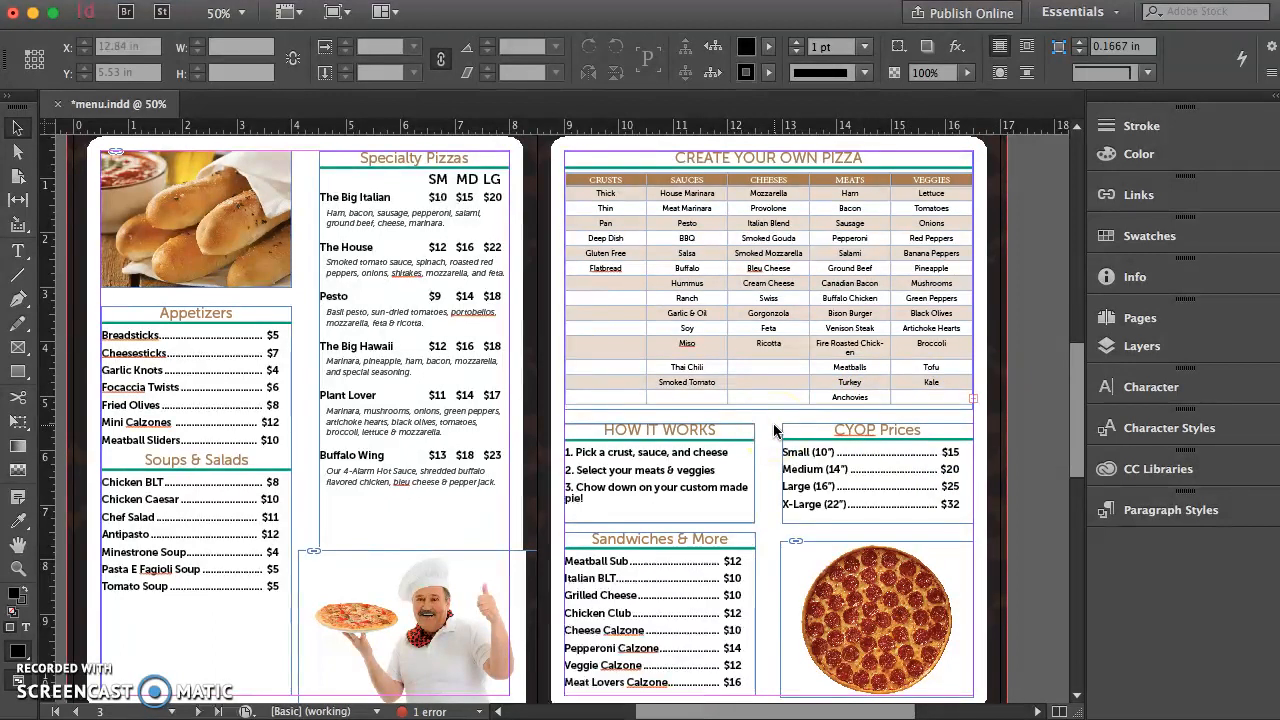
{"action": "scroll", "coordinate": [775, 430], "scroll_direction": "down", "scroll_amount": 1}
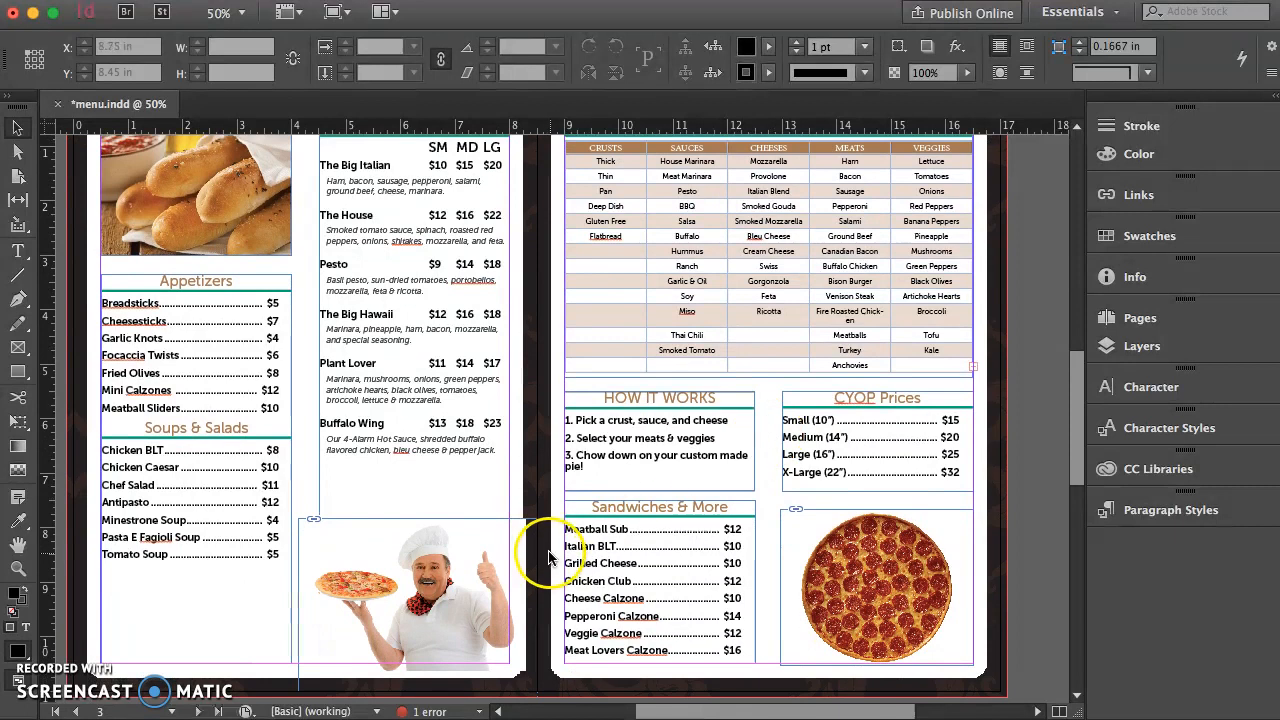
{"action": "scroll", "coordinate": [565, 525], "scroll_direction": "up", "scroll_amount": 1}
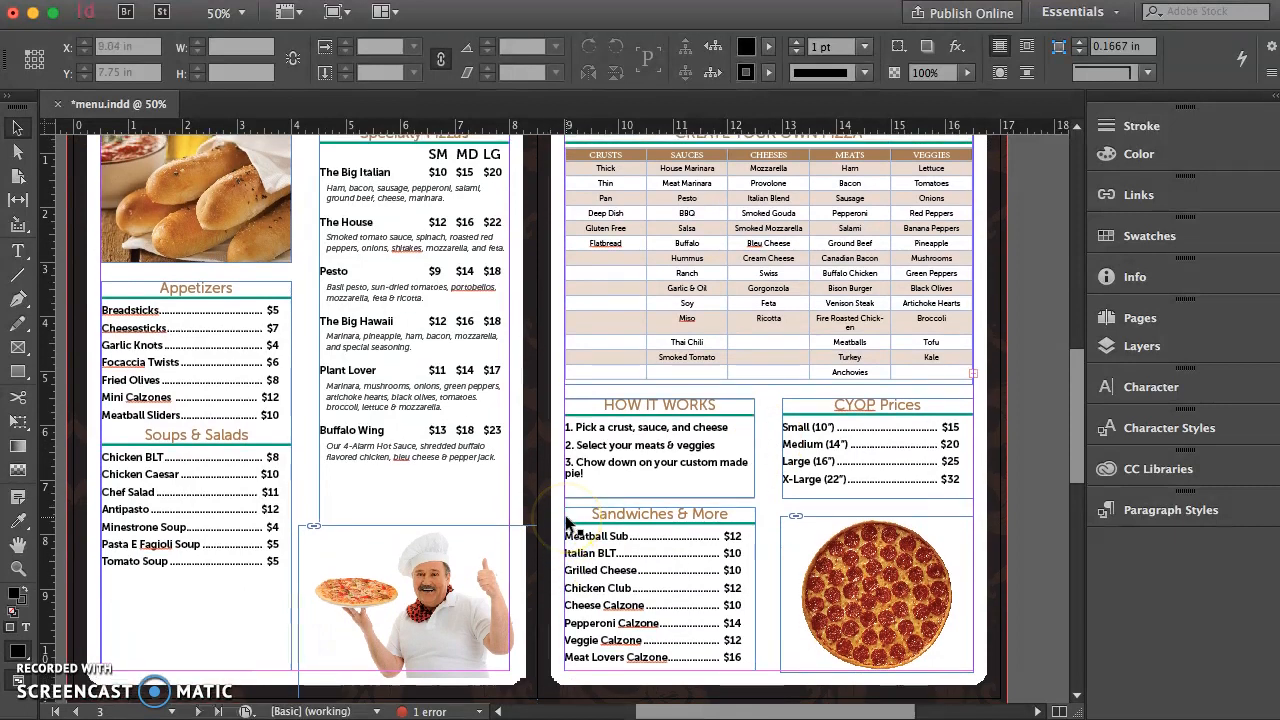